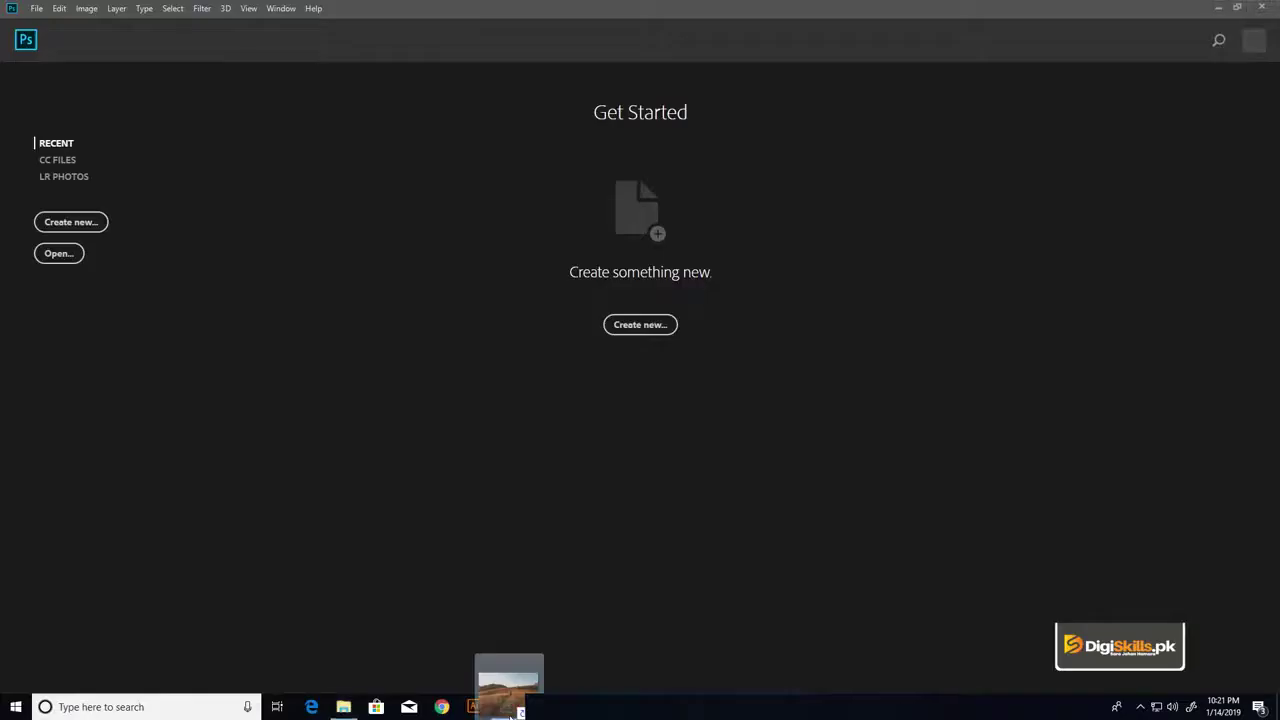
# Open the golden field photo and convert its locked Background into an editable Layer 0
pyautogui.moveTo(403, 236); pyautogui.dragTo(600, 300)
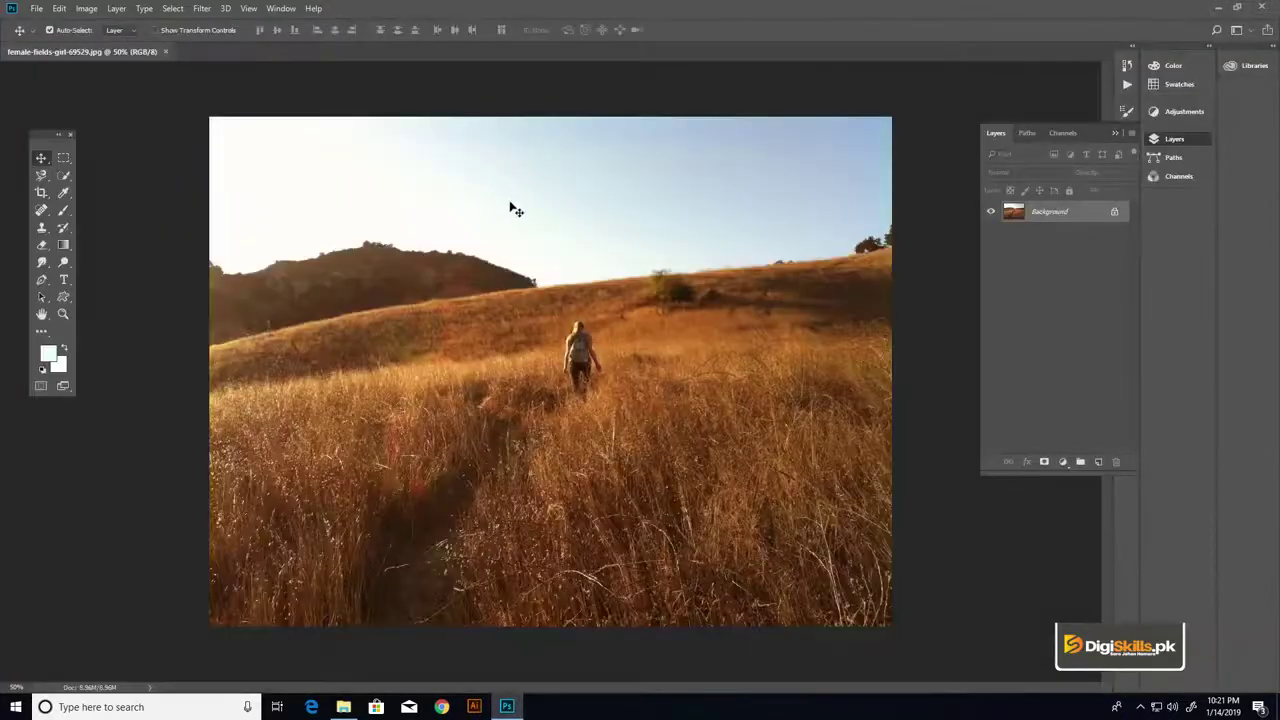
pyautogui.doubleClick(1071, 218)
pyautogui.click(755, 228)
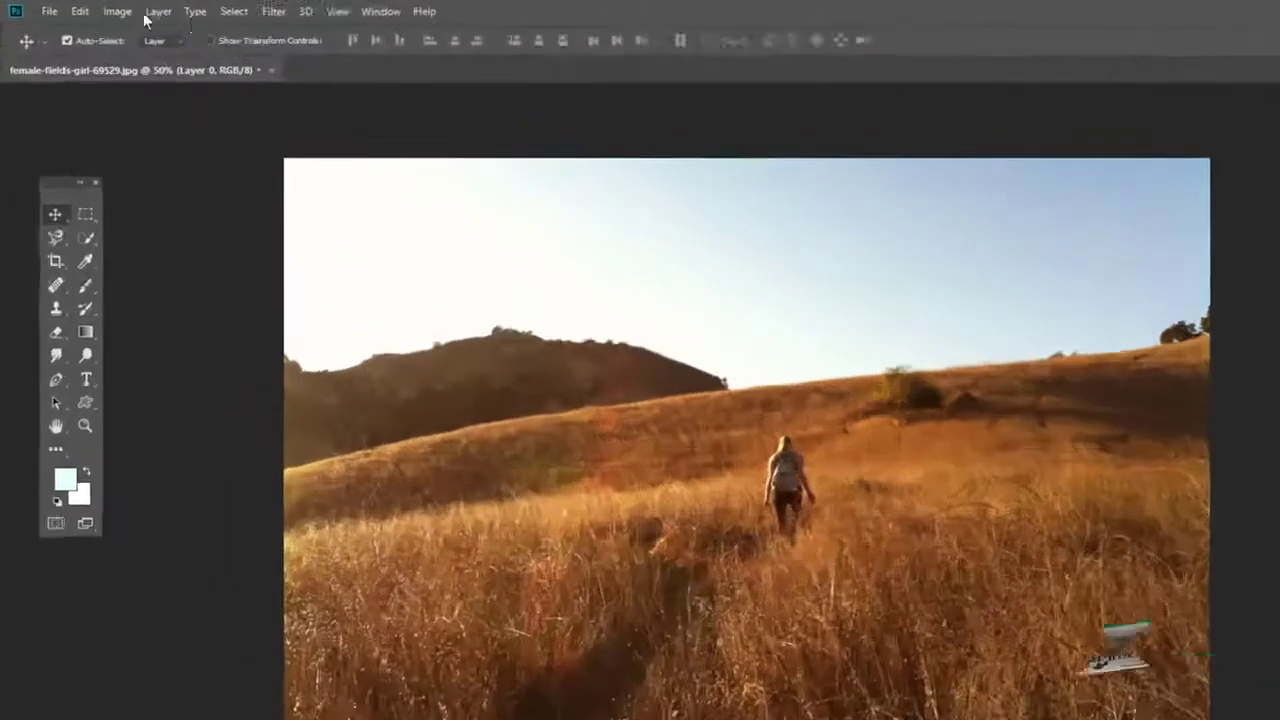
pyautogui.click(86, 8)
pyautogui.moveTo(213, 84)
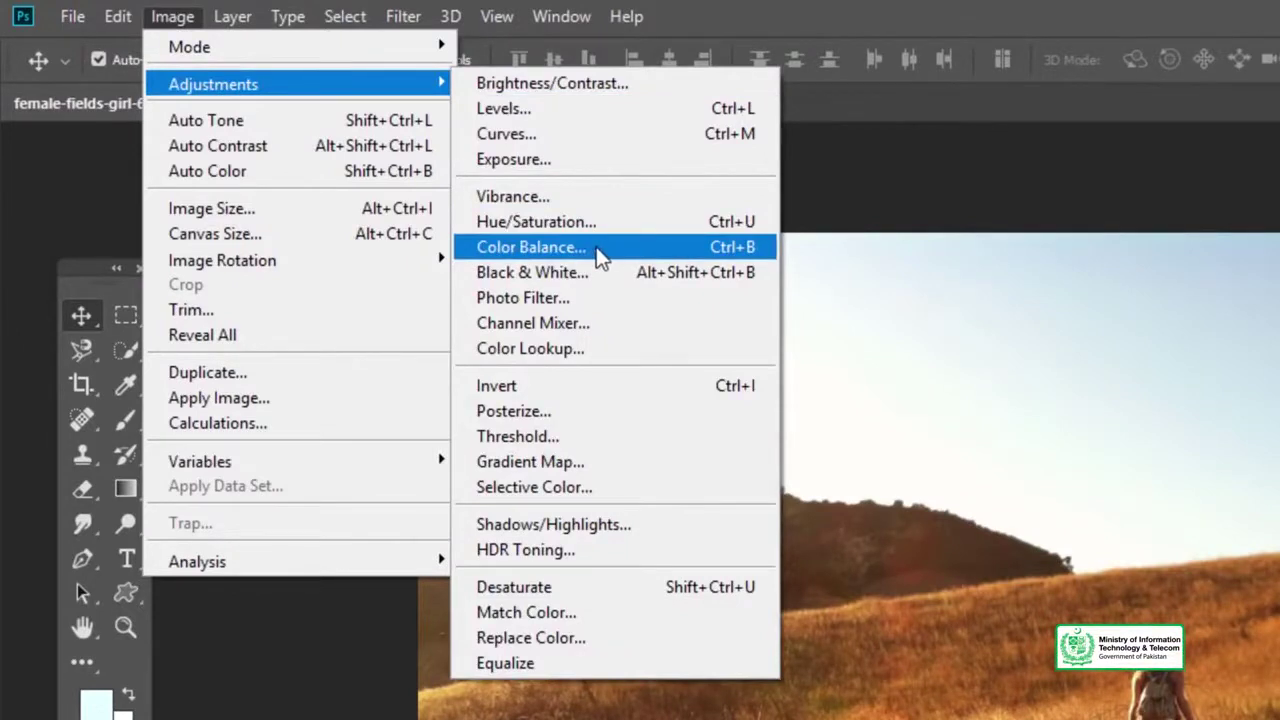
# Experiment with Color Balance midtone sliders, ending near -1, 0, +1
pyautogui.click(598, 252)
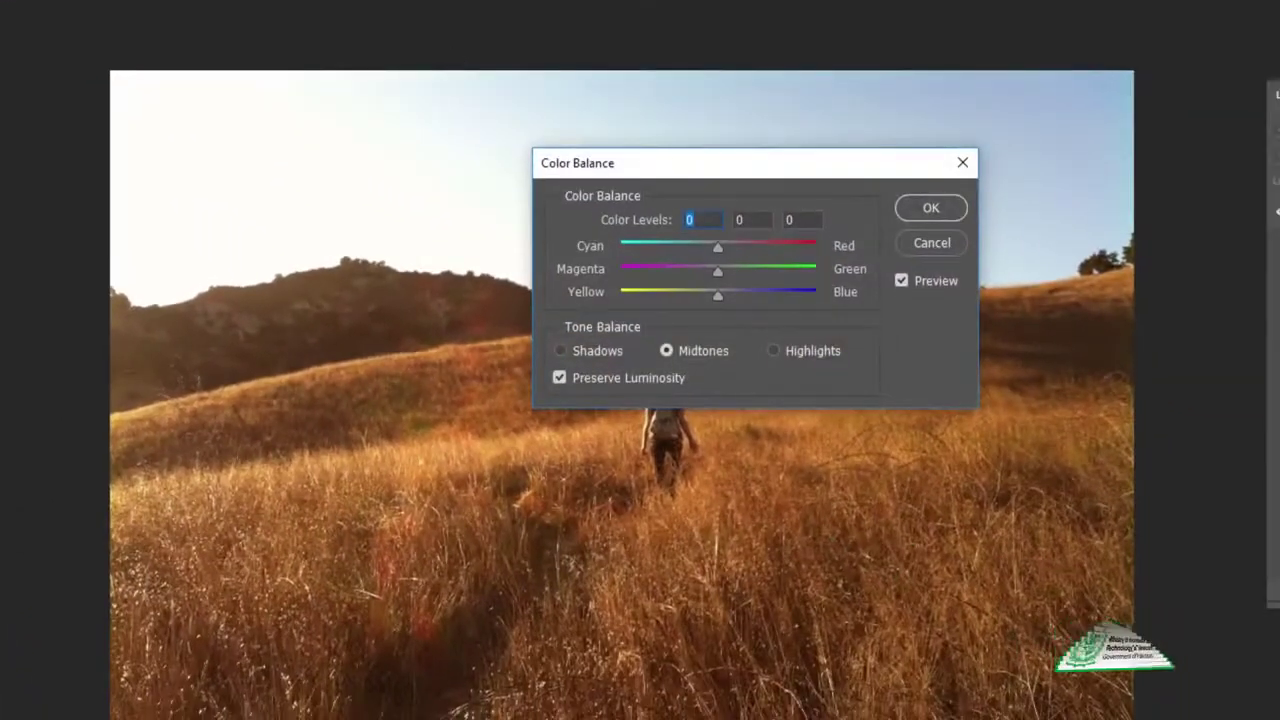
pyautogui.moveTo(770, 168)
pyautogui.mouseDown()
pyautogui.moveTo(814, 134)
pyautogui.moveTo(985, 82)
pyautogui.mouseUp()
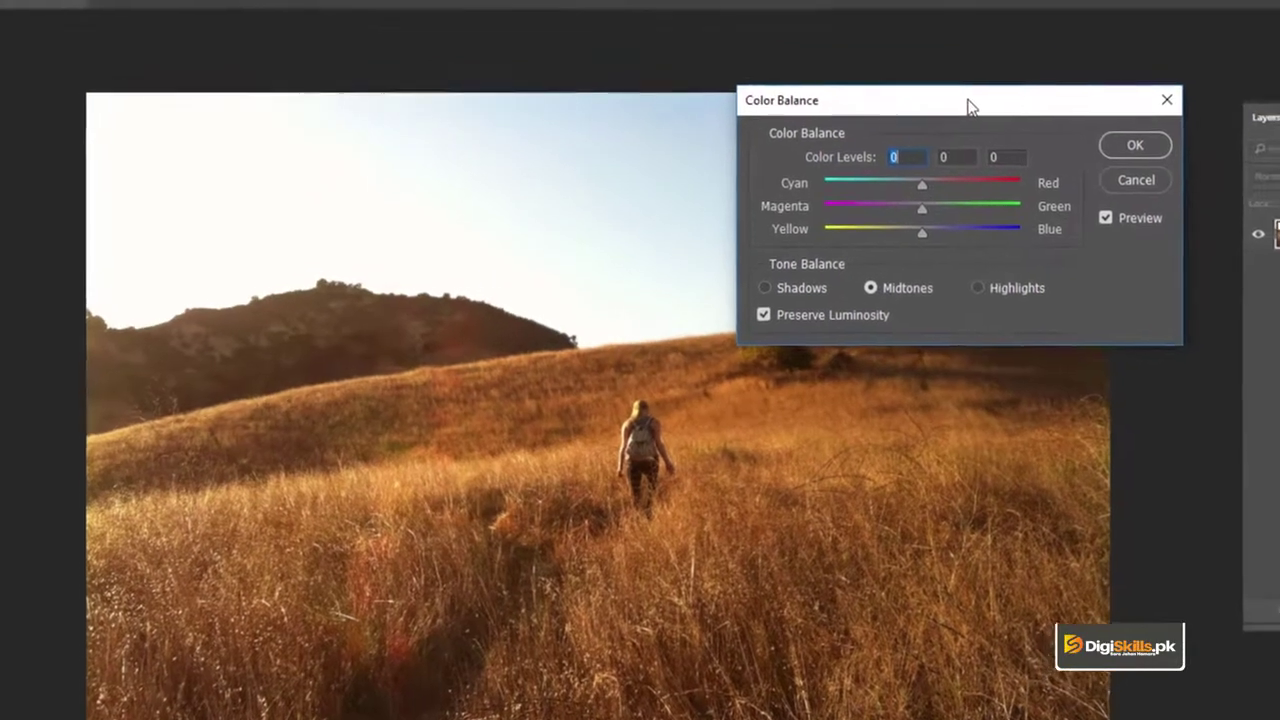
pyautogui.moveTo(966, 106)
pyautogui.mouseDown()
pyautogui.moveTo(940, 78)
pyautogui.moveTo(958, 67)
pyautogui.mouseUp()
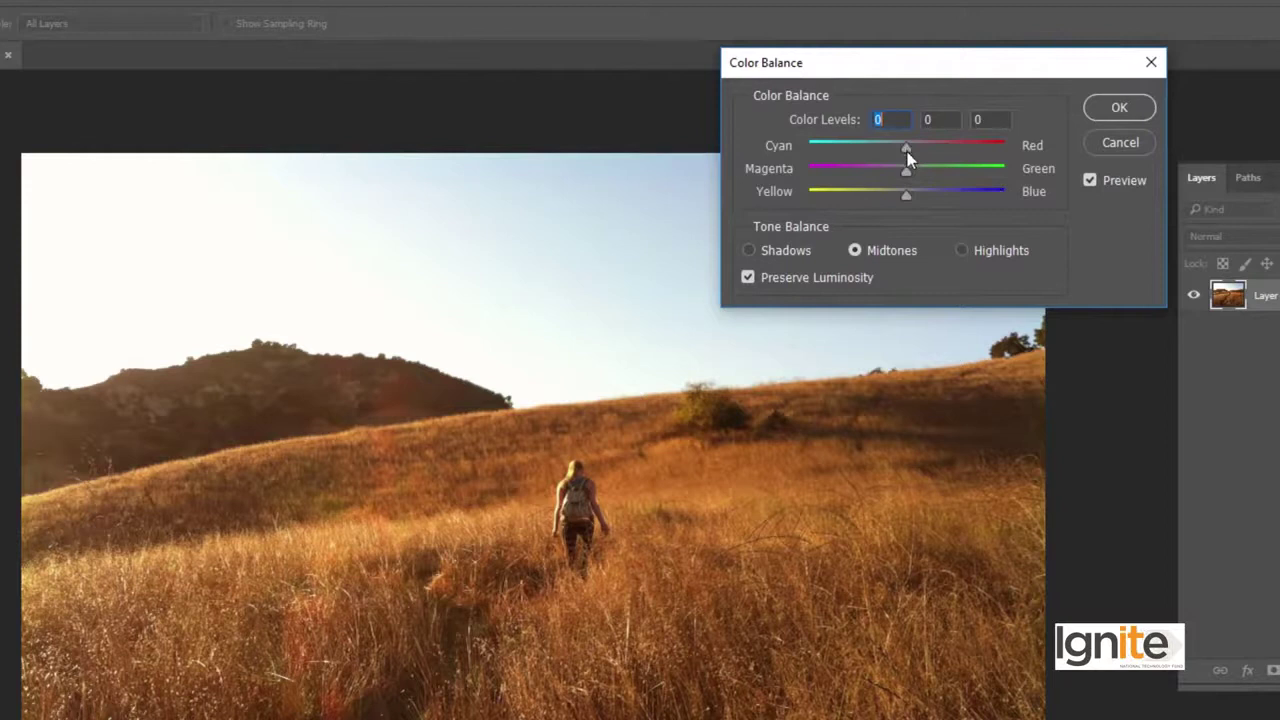
pyautogui.moveTo(907, 157); pyautogui.dragTo(807, 157)
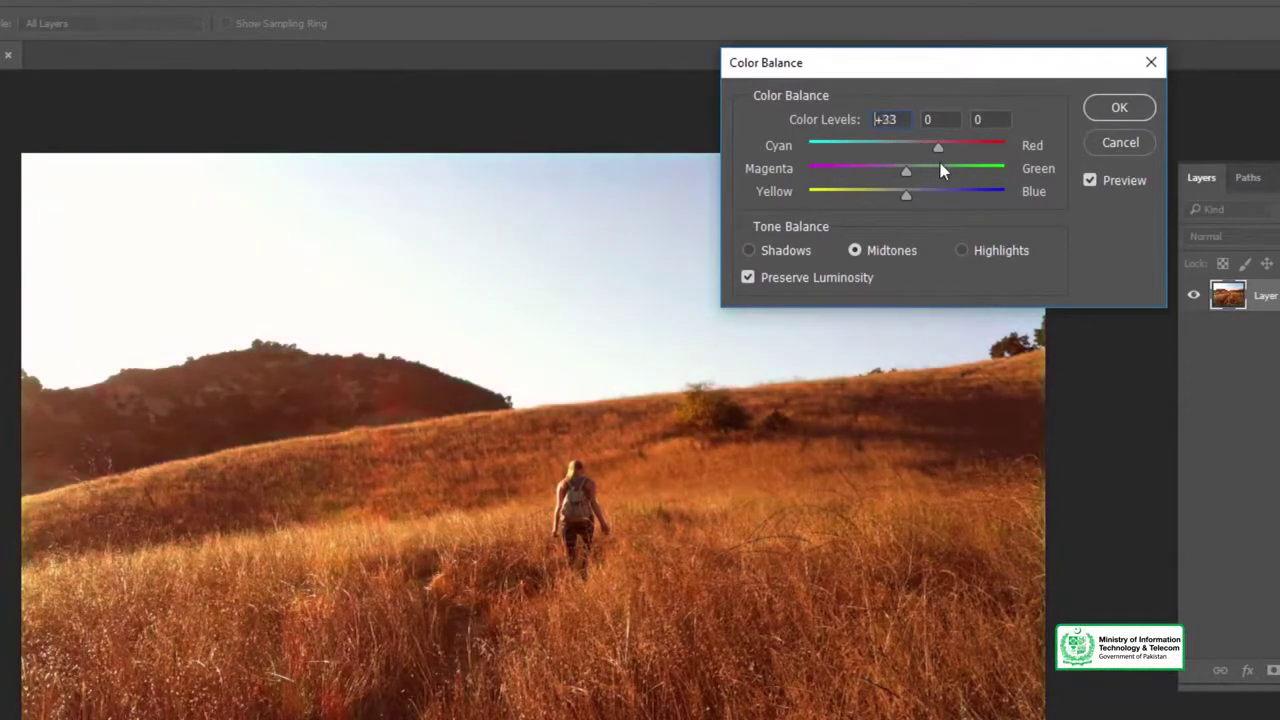
pyautogui.moveTo(996, 172)
pyautogui.mouseDown()
pyautogui.moveTo(906, 160)
pyautogui.moveTo(866, 188)
pyautogui.mouseUp()
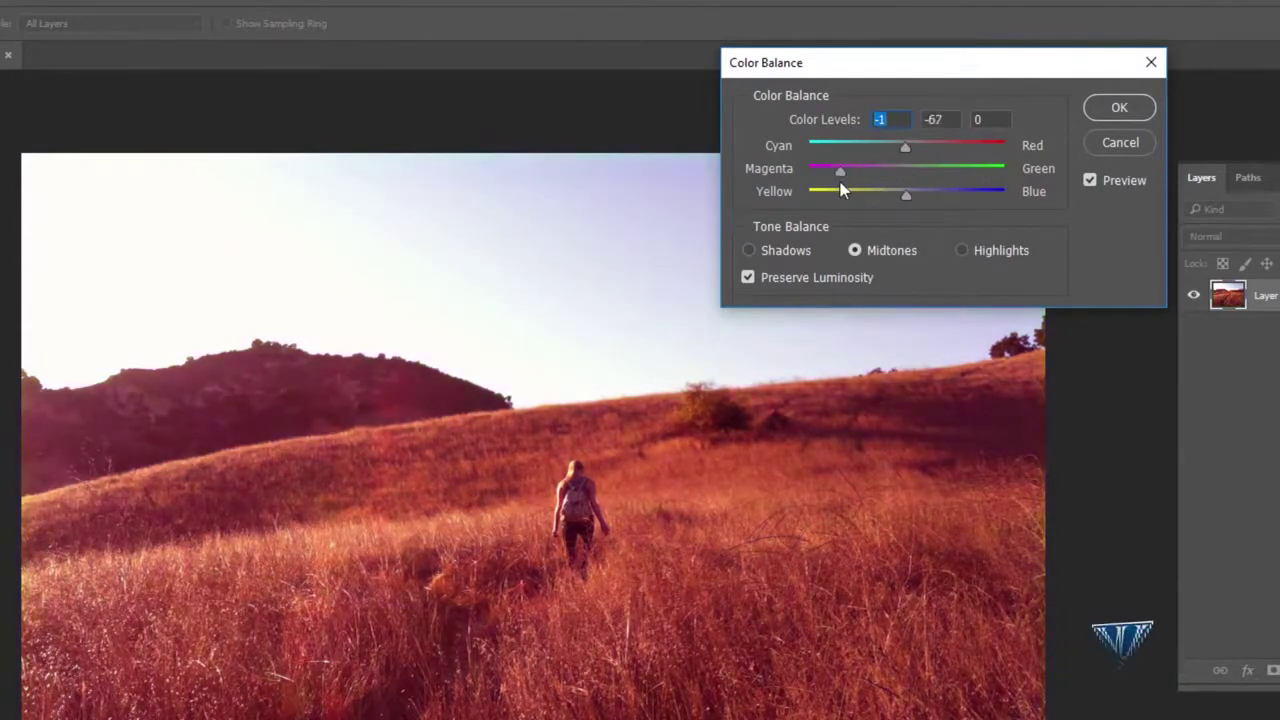
pyautogui.moveTo(933, 190)
pyautogui.mouseDown()
pyautogui.moveTo(985, 205)
pyautogui.moveTo(871, 209)
pyautogui.moveTo(992, 213)
pyautogui.moveTo(908, 223)
pyautogui.mouseUp()
pyautogui.press('Tab')
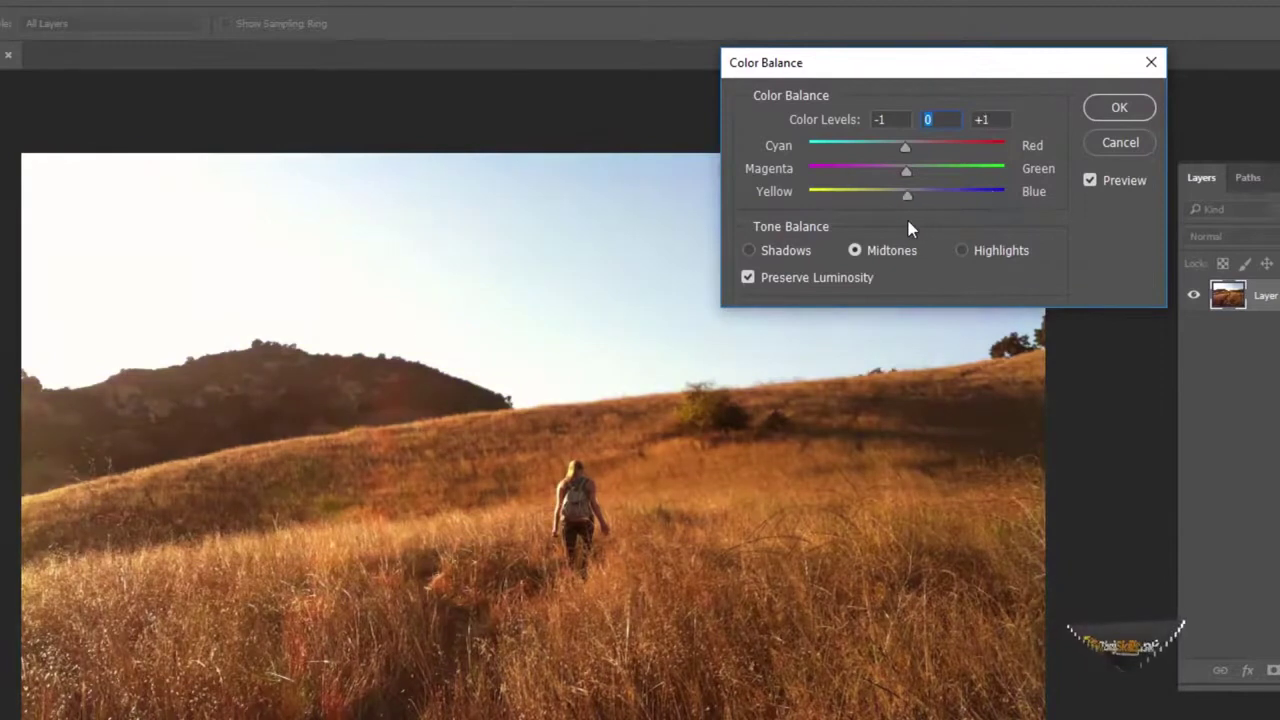
pyautogui.press('Tab')
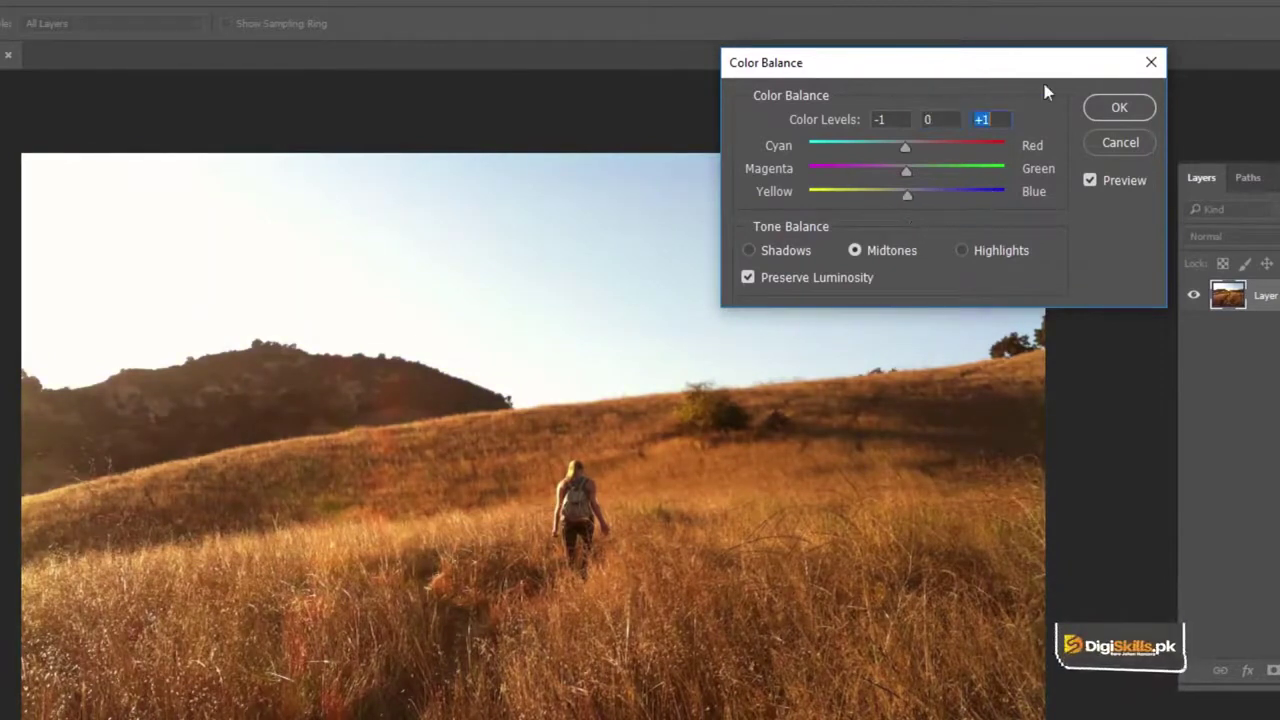
# Cancel the dialog and add a Color Balance adjustment layer with midtones -41, +39, +65
pyautogui.click(1120, 143)
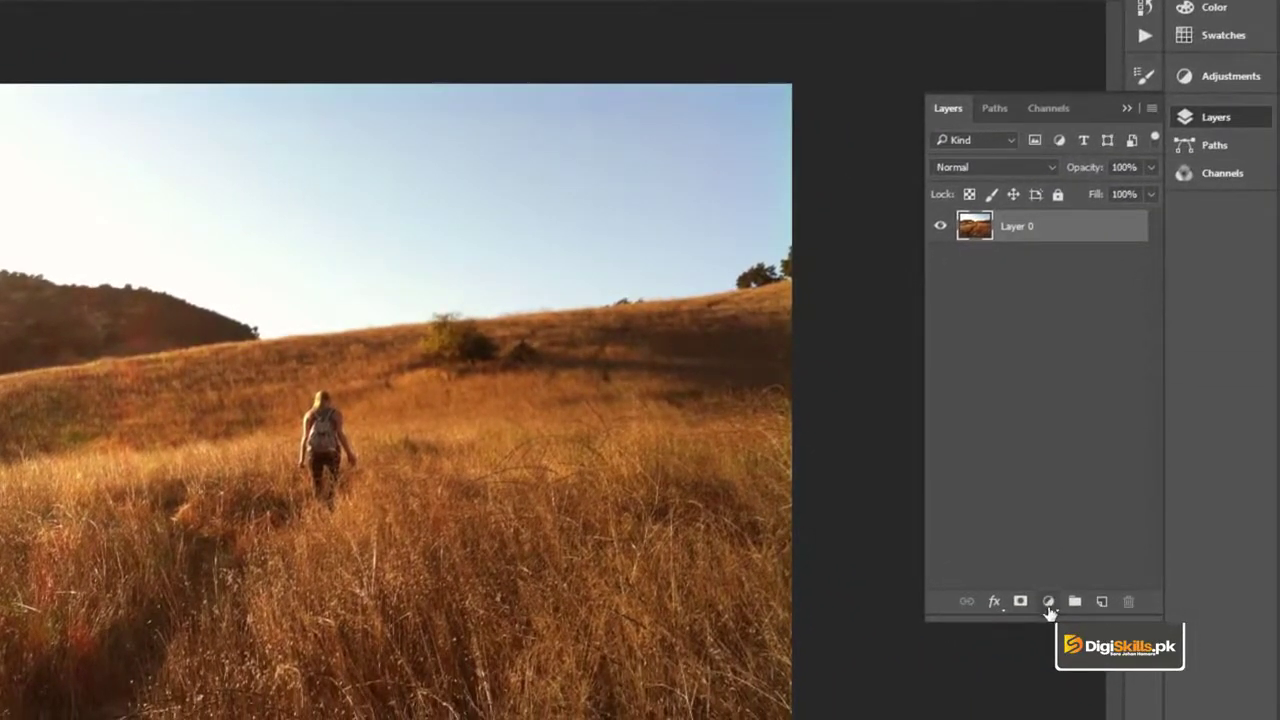
pyautogui.click(1049, 605)
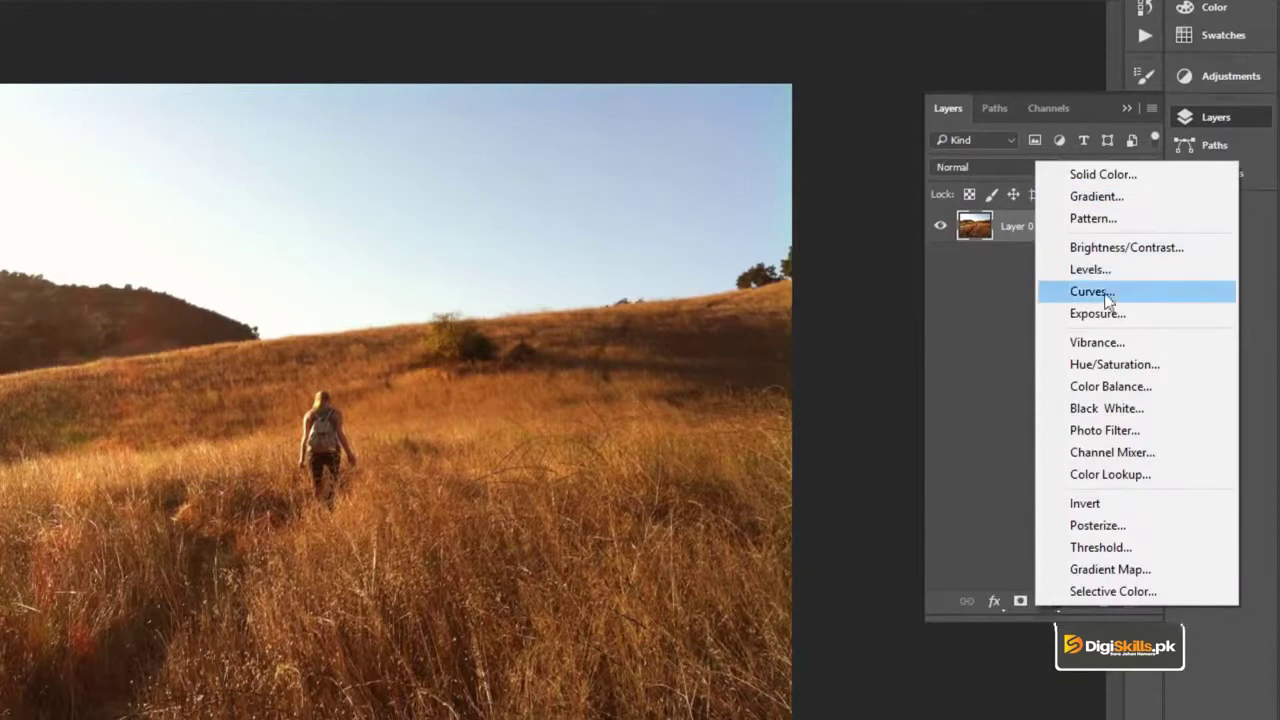
pyautogui.click(1117, 386)
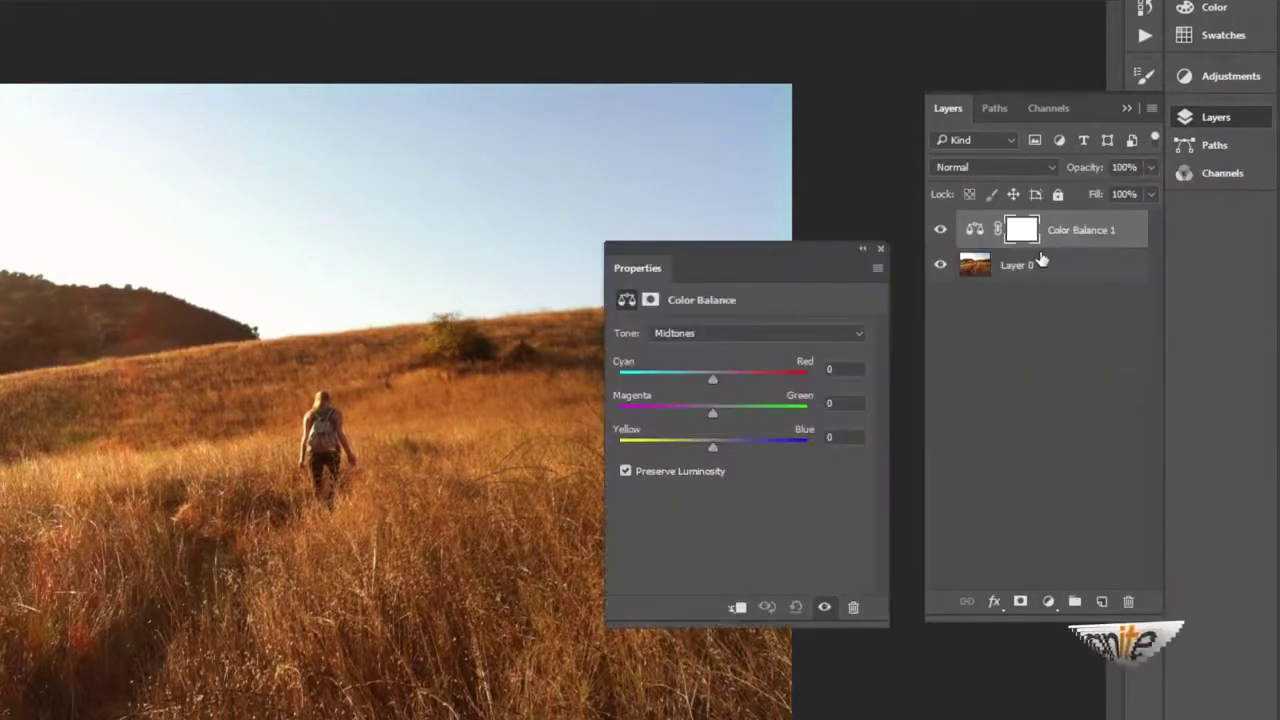
pyautogui.moveTo(805, 272)
pyautogui.mouseDown()
pyautogui.moveTo(1071, 330)
pyautogui.moveTo(1027, 312)
pyautogui.moveTo(1036, 301)
pyautogui.mouseUp()
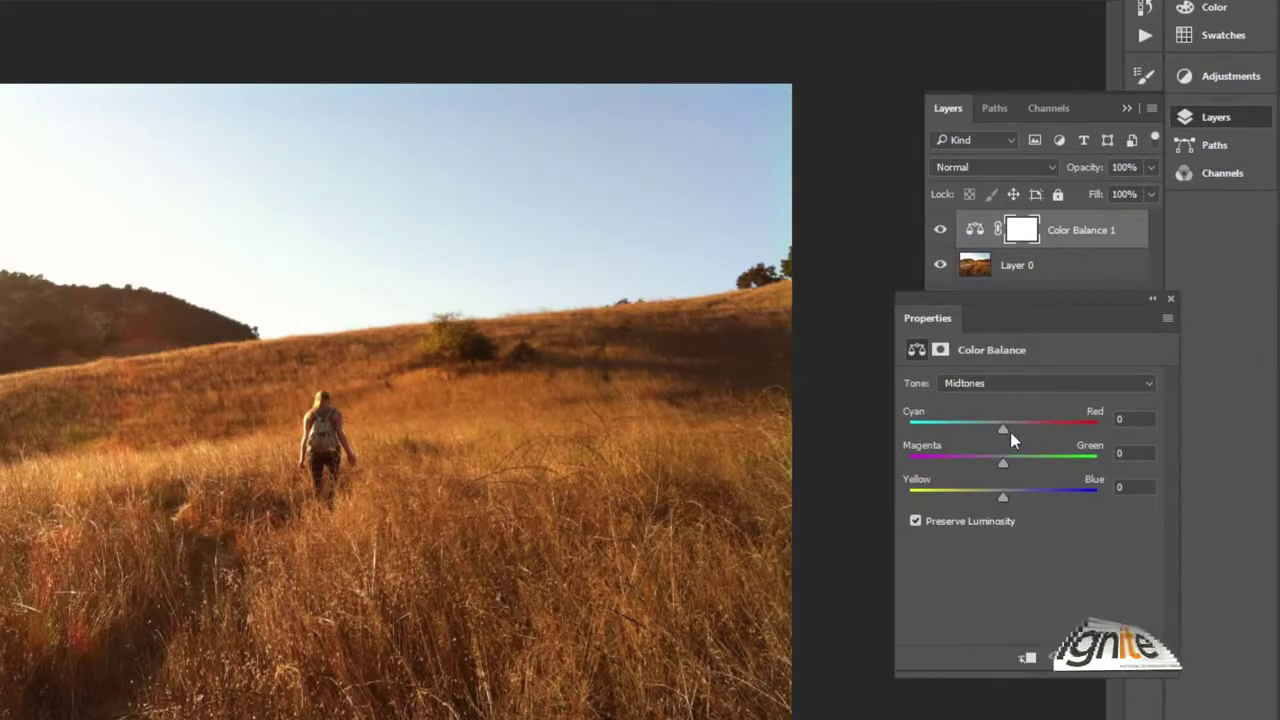
pyautogui.moveTo(1003, 429); pyautogui.dragTo(964, 439)
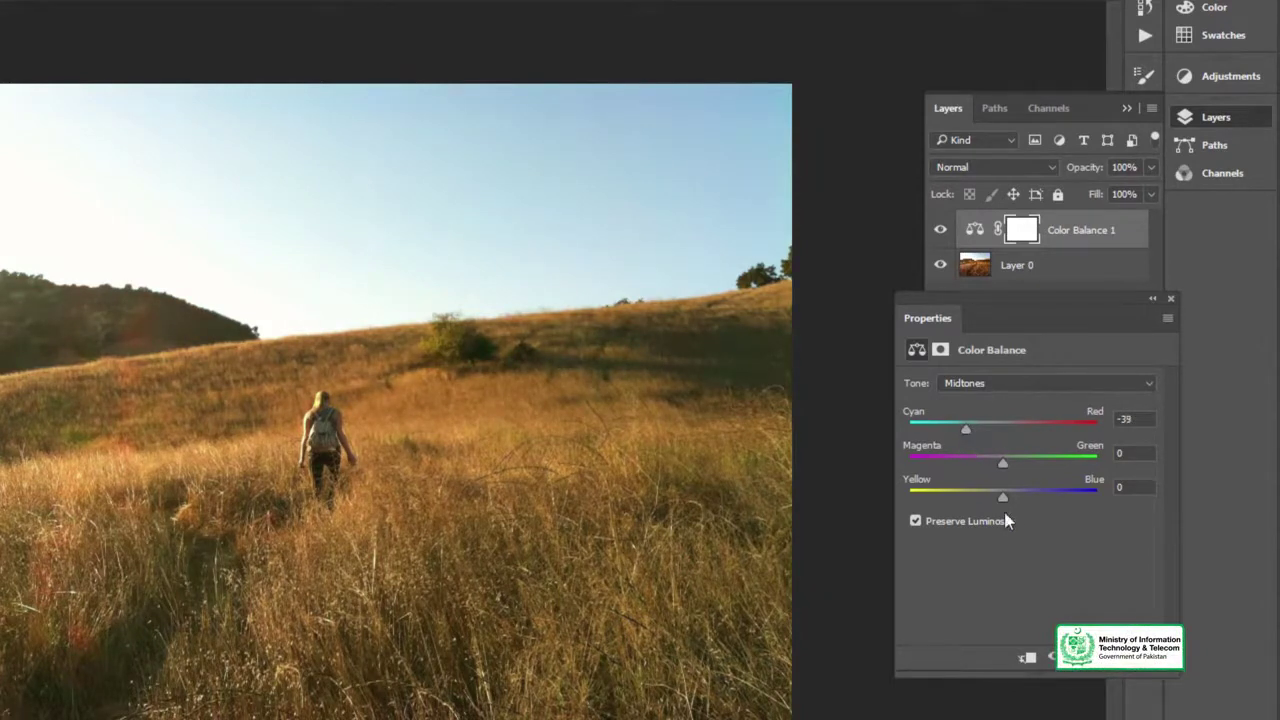
pyautogui.moveTo(1002, 462); pyautogui.dragTo(1031, 467)
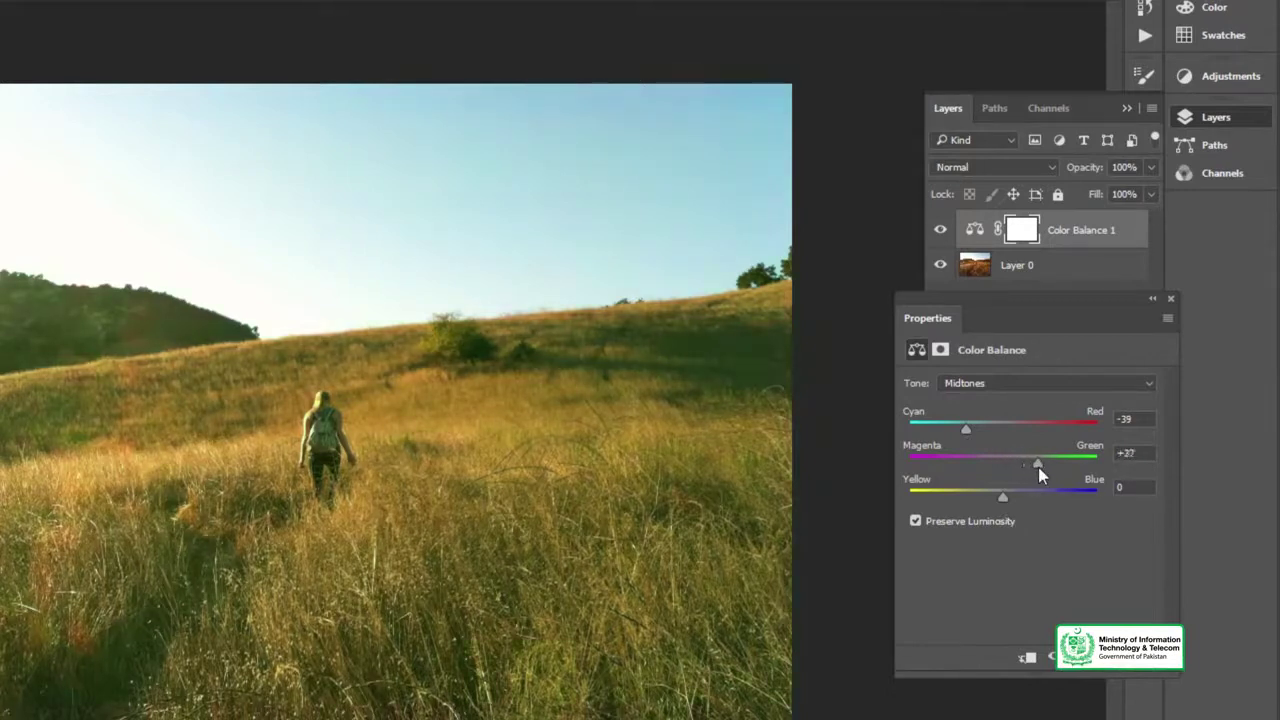
pyautogui.moveTo(1003, 497); pyautogui.dragTo(1047, 500)
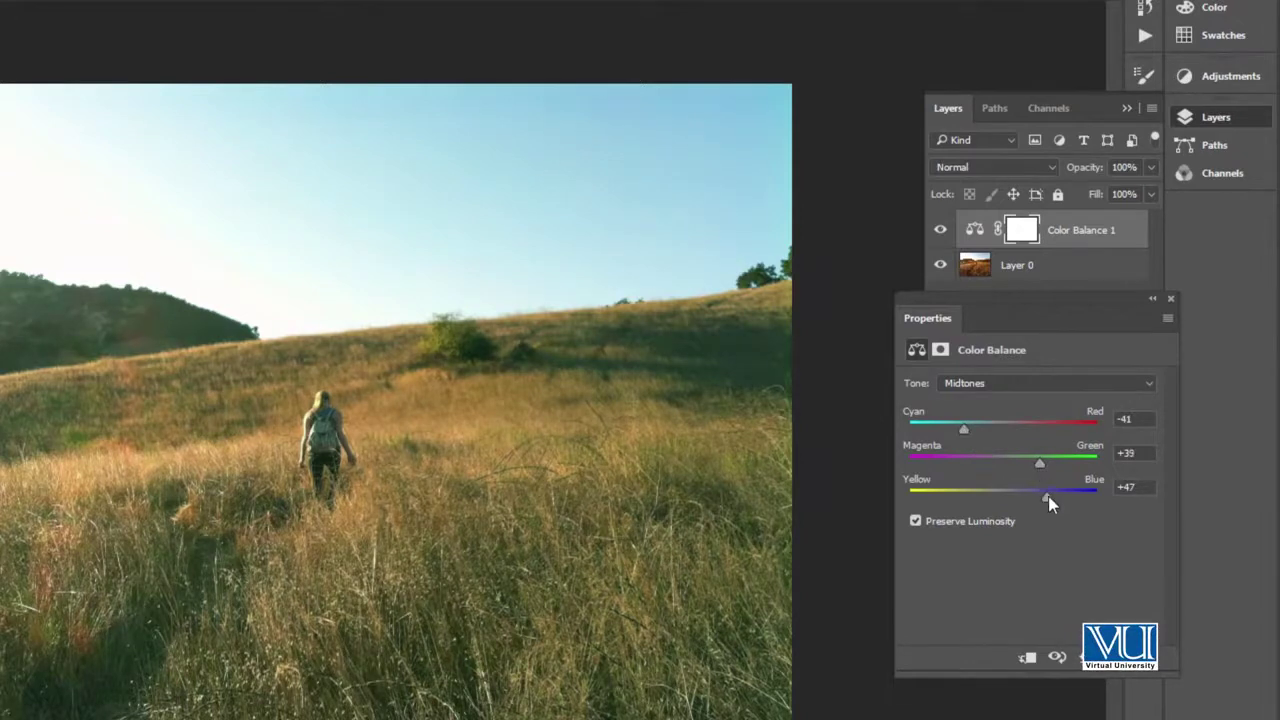
pyautogui.moveTo(1048, 499); pyautogui.dragTo(1043, 497)
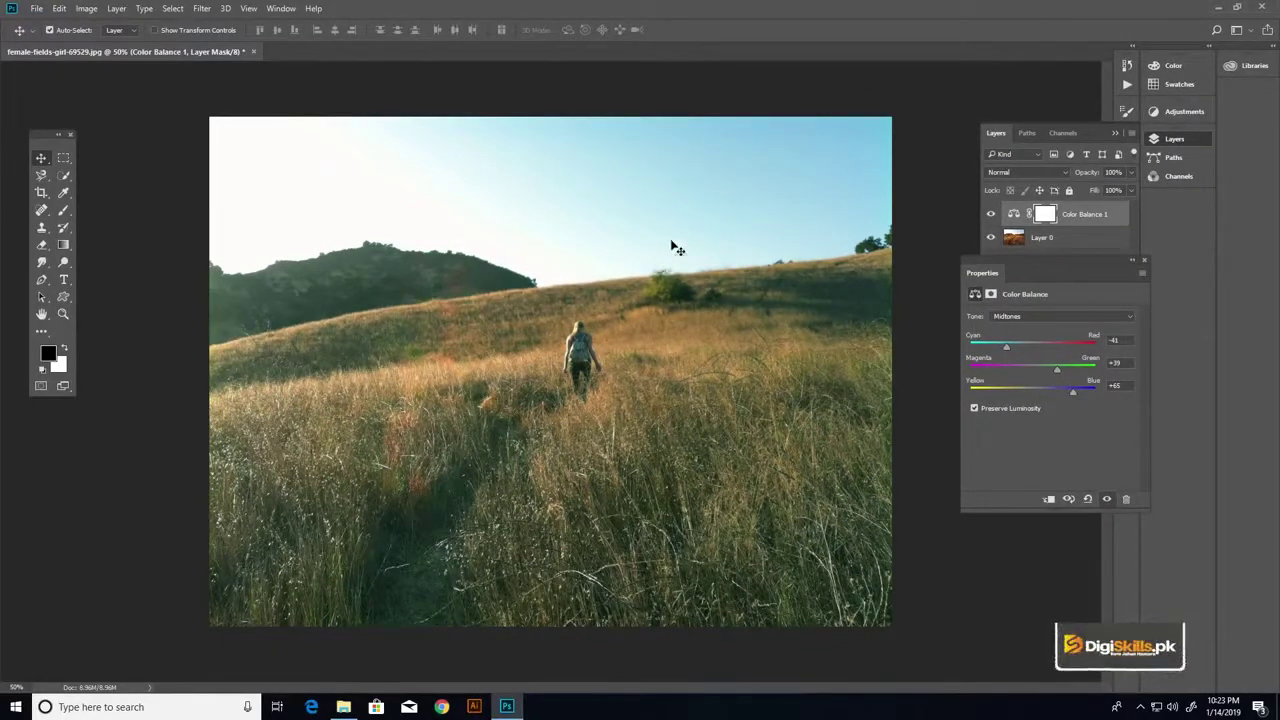
# Close the Properties panel and close the field photo without saving
pyautogui.click(1142, 263)
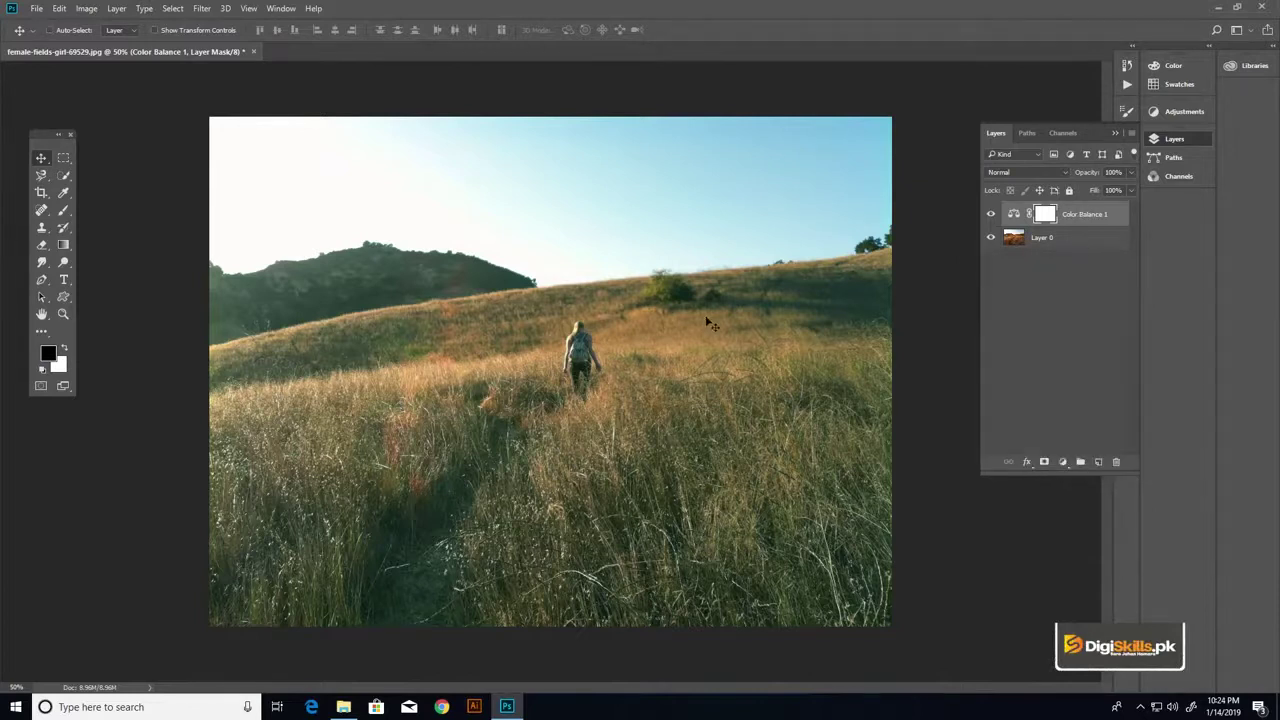
pyautogui.hotkey('ctrl', 'w')
pyautogui.click(643, 267)
# Open the countryside dawn photo and convert its Background into Layer 0
pyautogui.click(507, 707)
pyautogui.moveTo(222, 95)
pyautogui.mouseDown()
pyautogui.moveTo(477, 492)
pyautogui.moveTo(580, 356)
pyautogui.mouseUp()
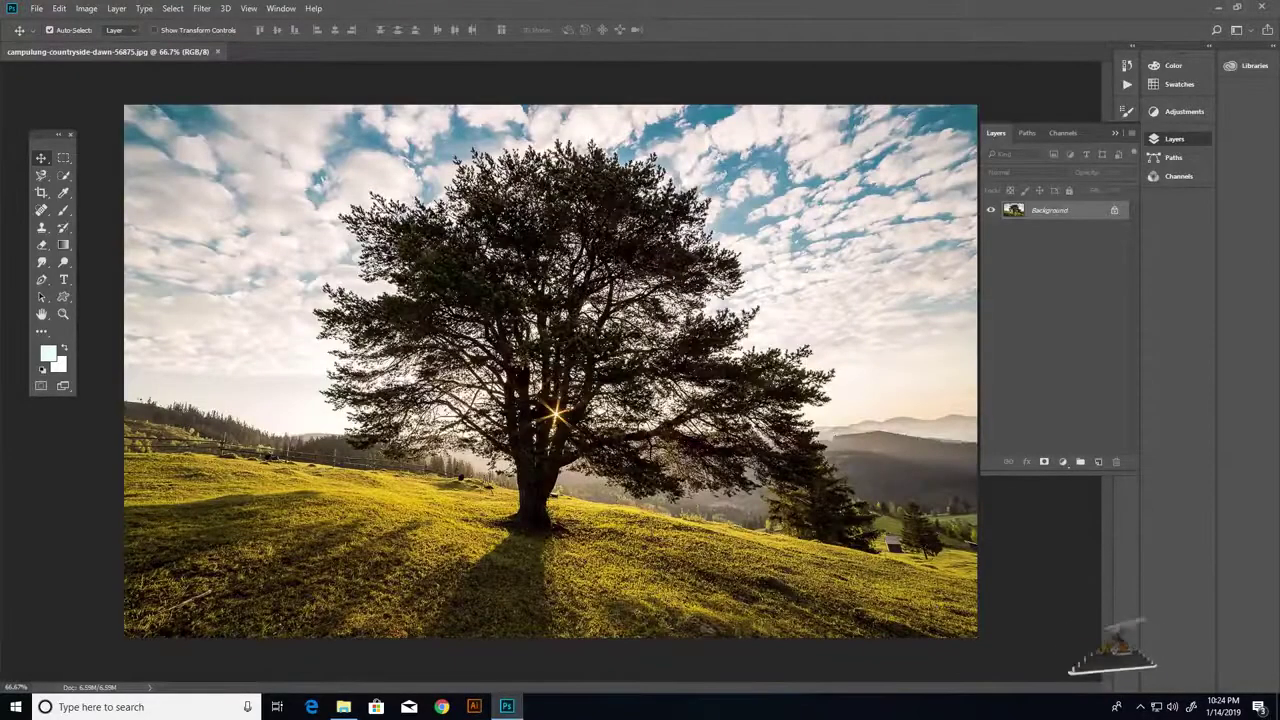
pyautogui.doubleClick(1071, 212)
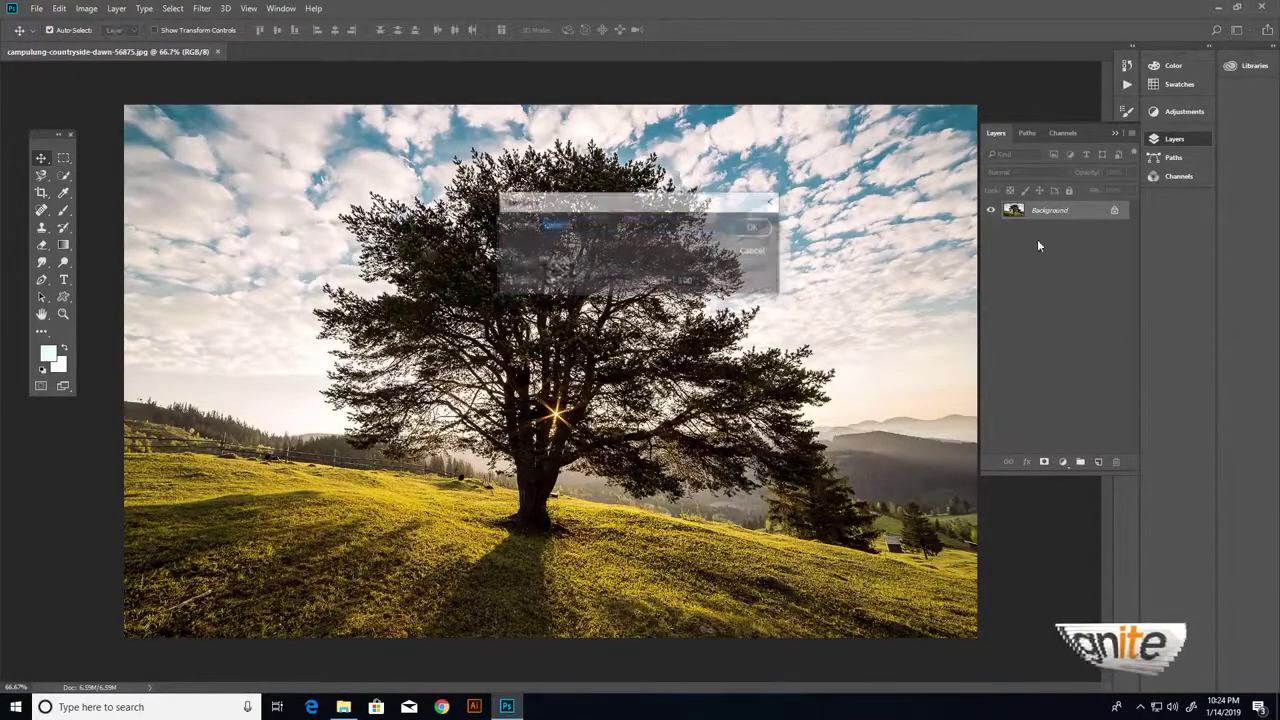
pyautogui.click(753, 229)
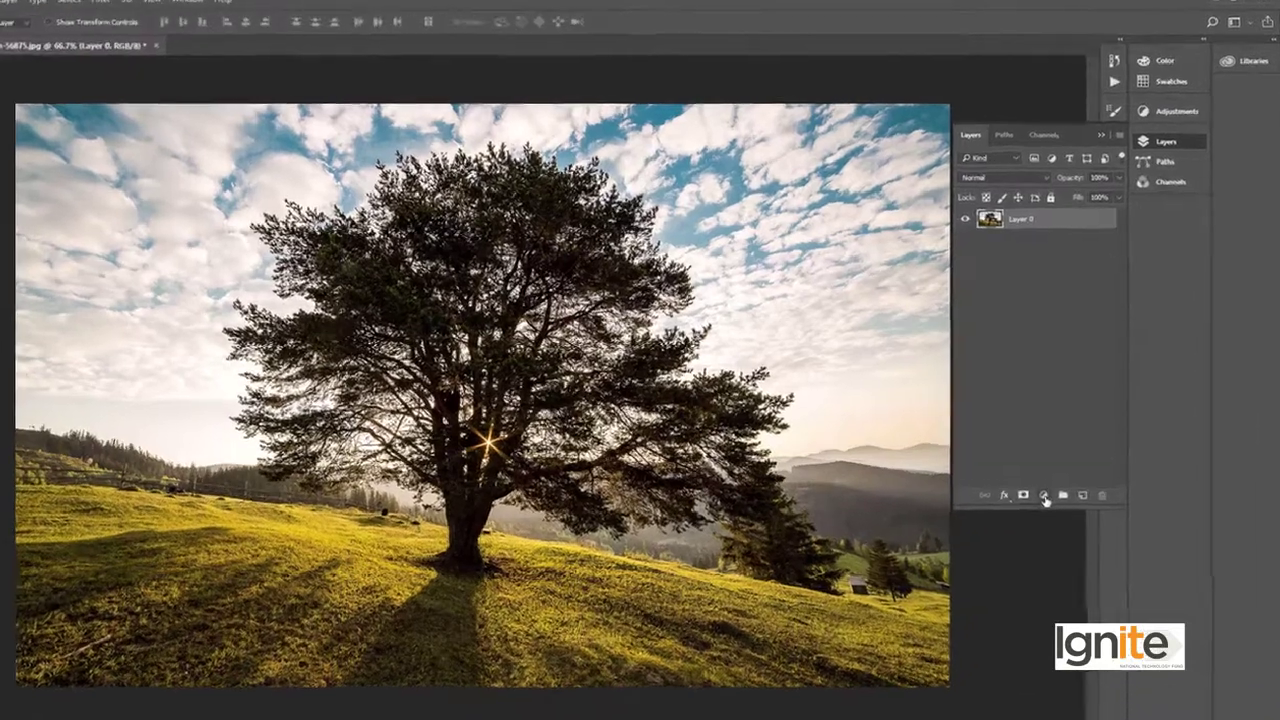
# Add a Color Balance adjustment layer with midtones +55, -31, -32
pyautogui.click(1062, 462)
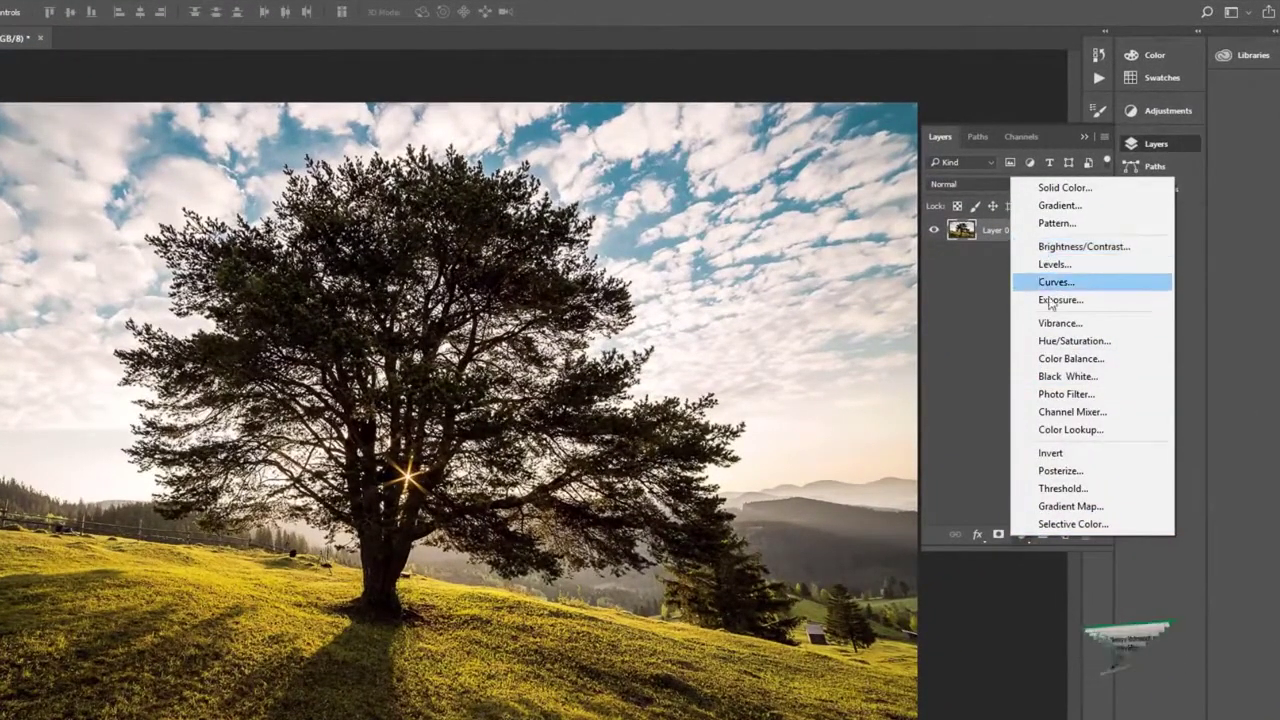
pyautogui.click(1059, 357)
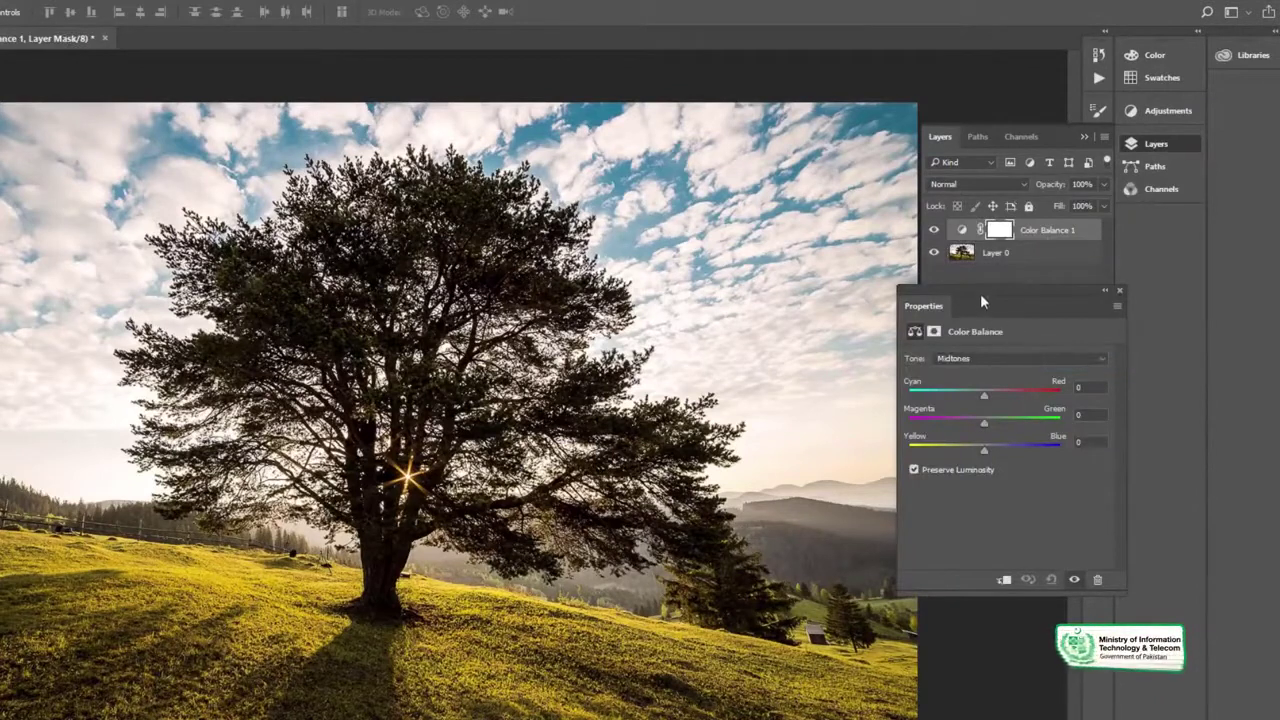
pyautogui.moveTo(980, 300); pyautogui.dragTo(978, 350)
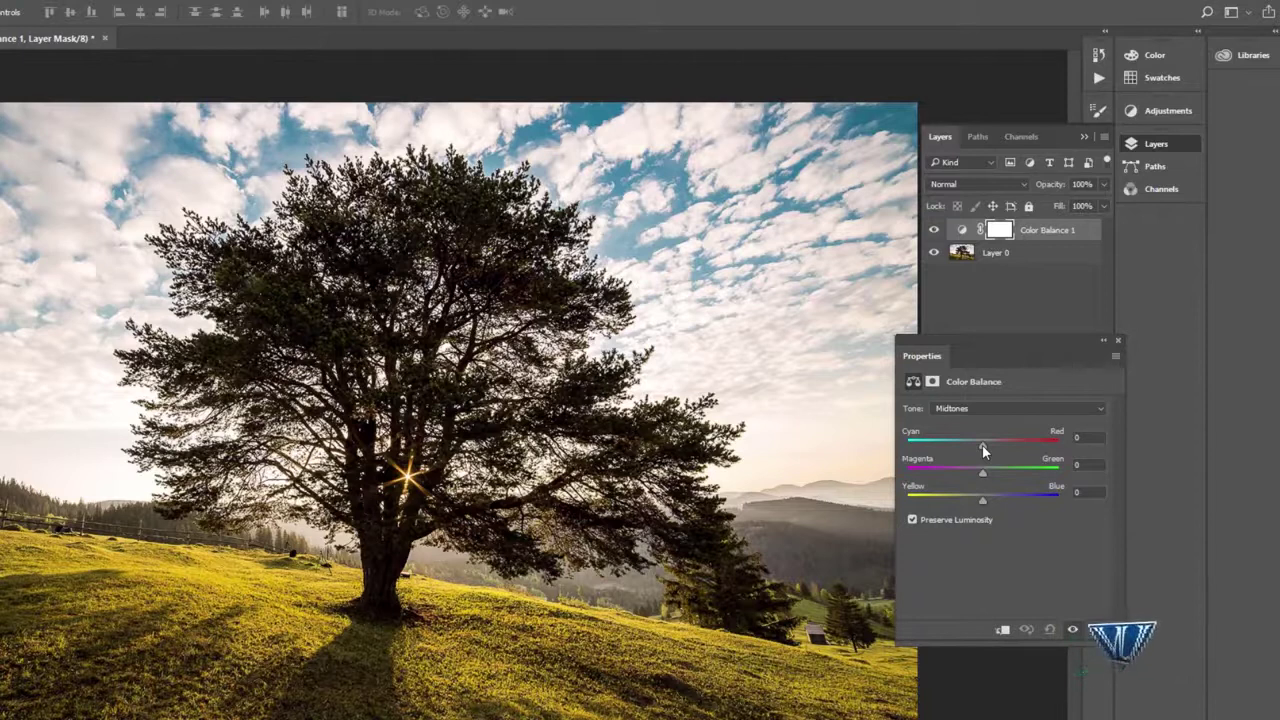
pyautogui.moveTo(982, 444); pyautogui.dragTo(1020, 449)
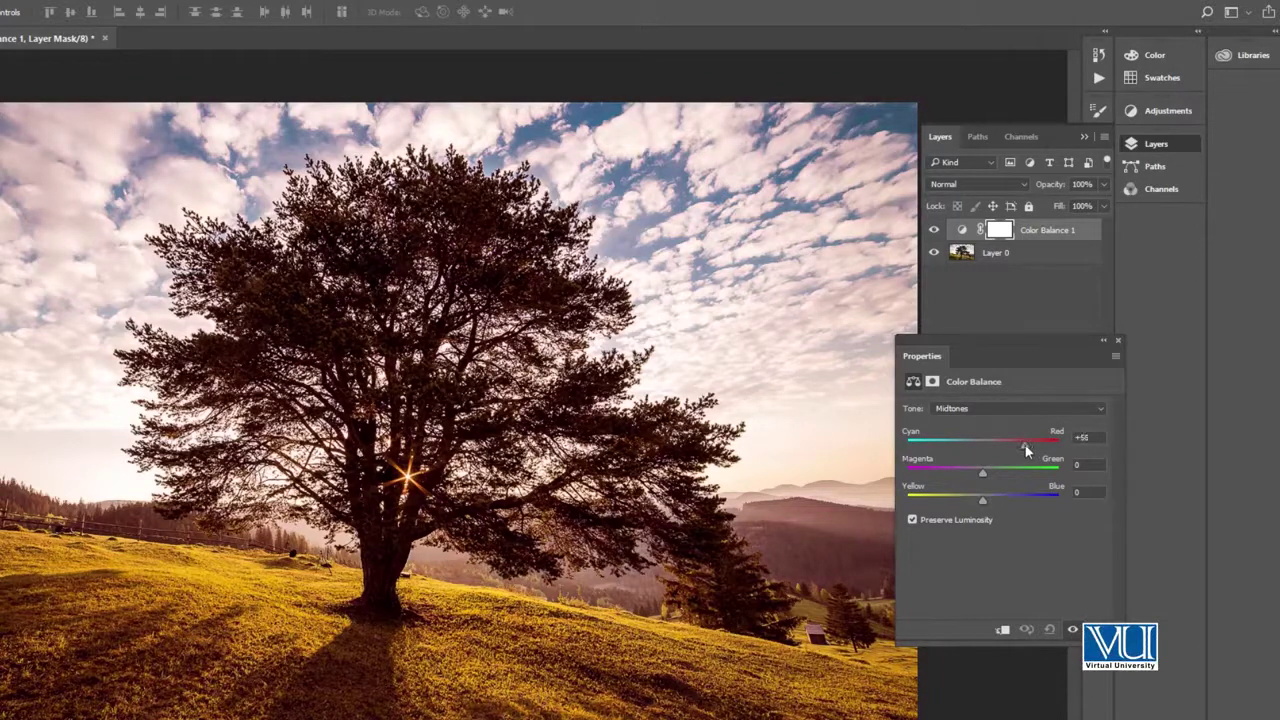
pyautogui.moveTo(983, 476)
pyautogui.mouseDown()
pyautogui.moveTo(959, 475)
pyautogui.moveTo(962, 503)
pyautogui.mouseUp()
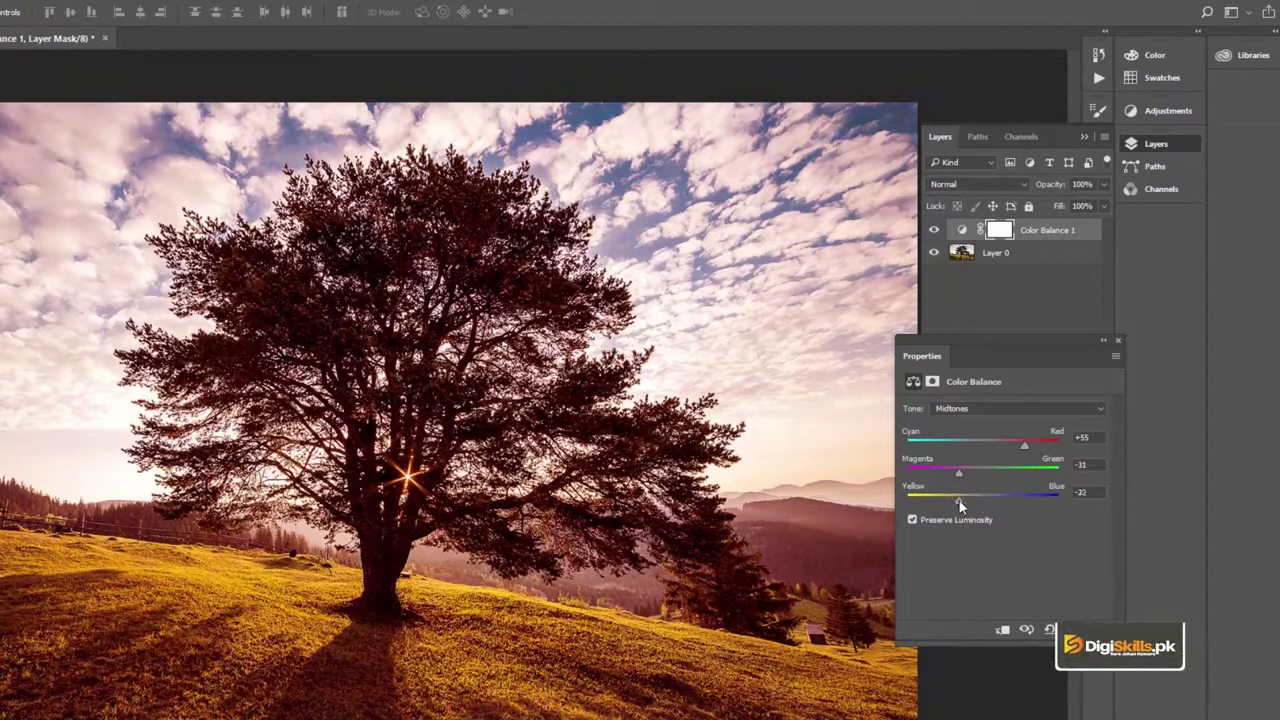
pyautogui.click(1119, 339)
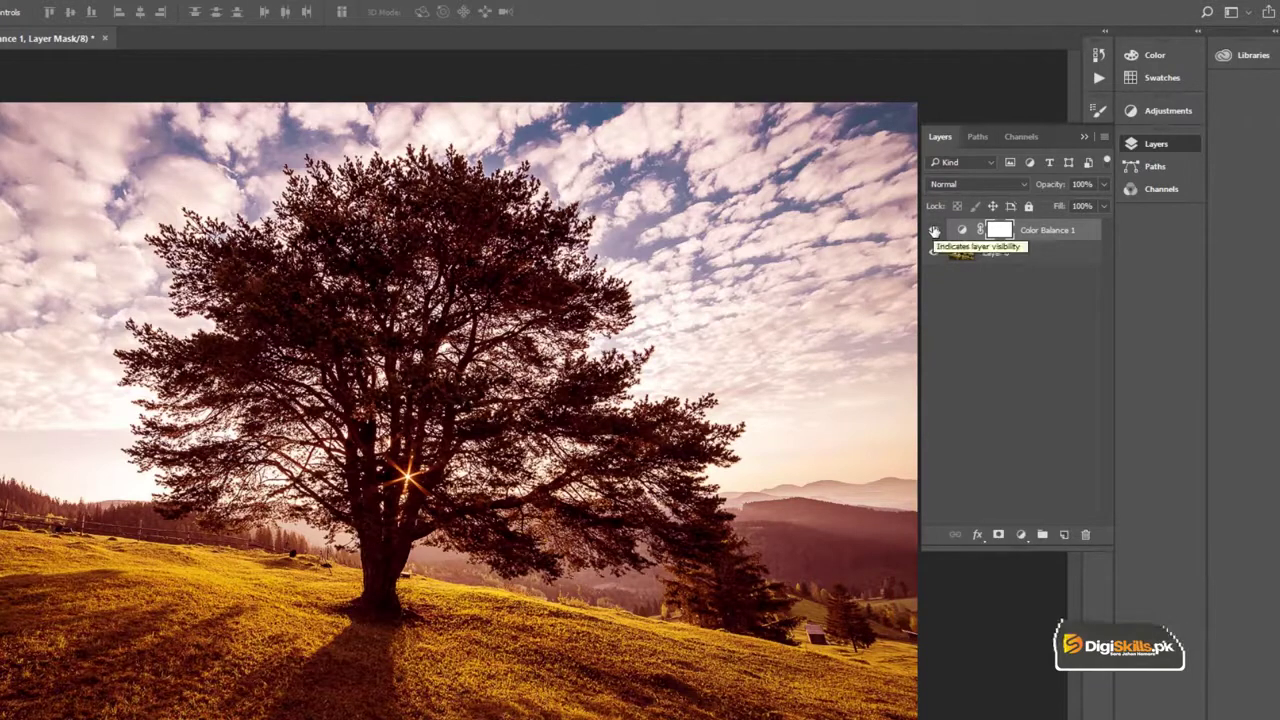
# Toggle Color Balance 1 visibility to compare, then delete the layer
pyautogui.click(934, 231)
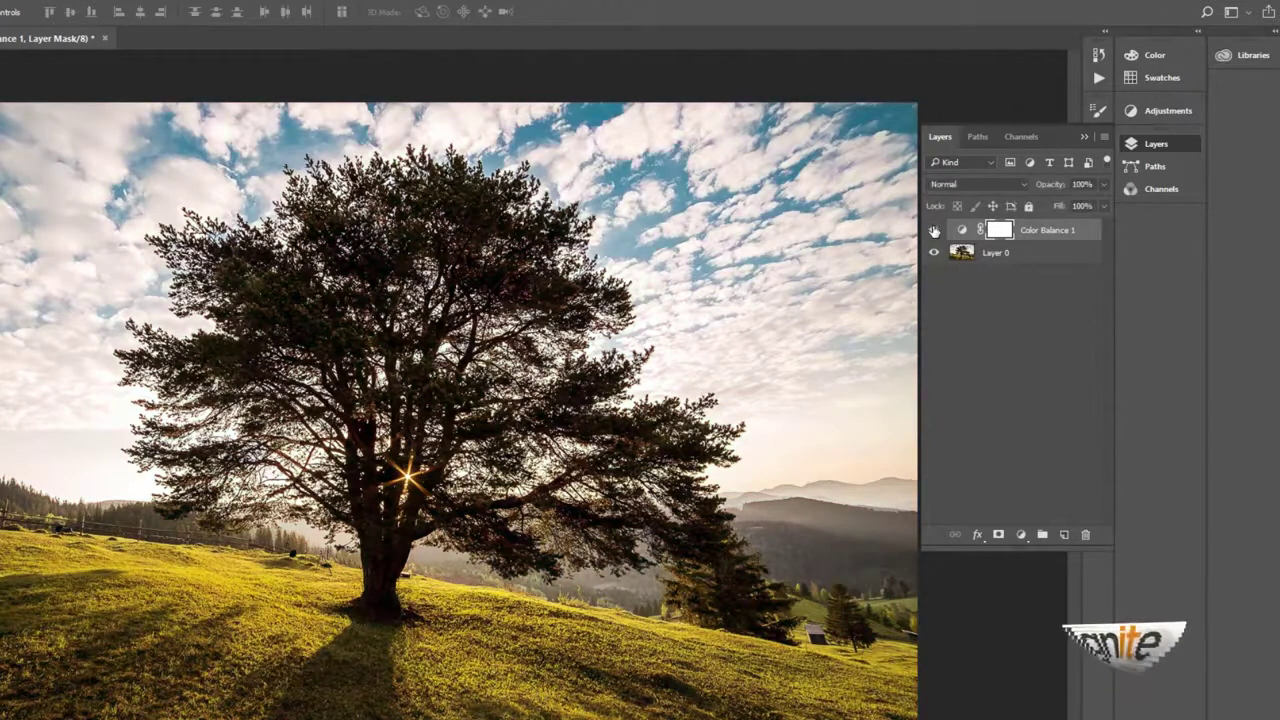
pyautogui.click(934, 231)
pyautogui.click(934, 231)
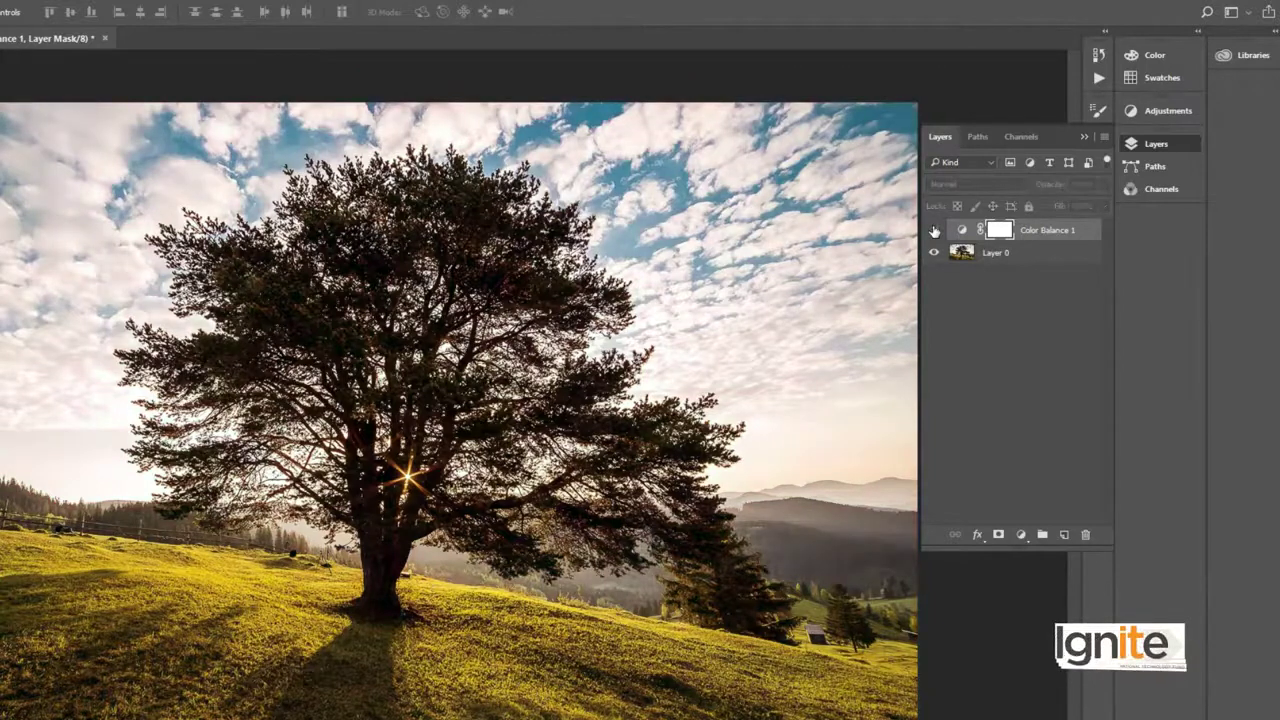
pyautogui.click(934, 231)
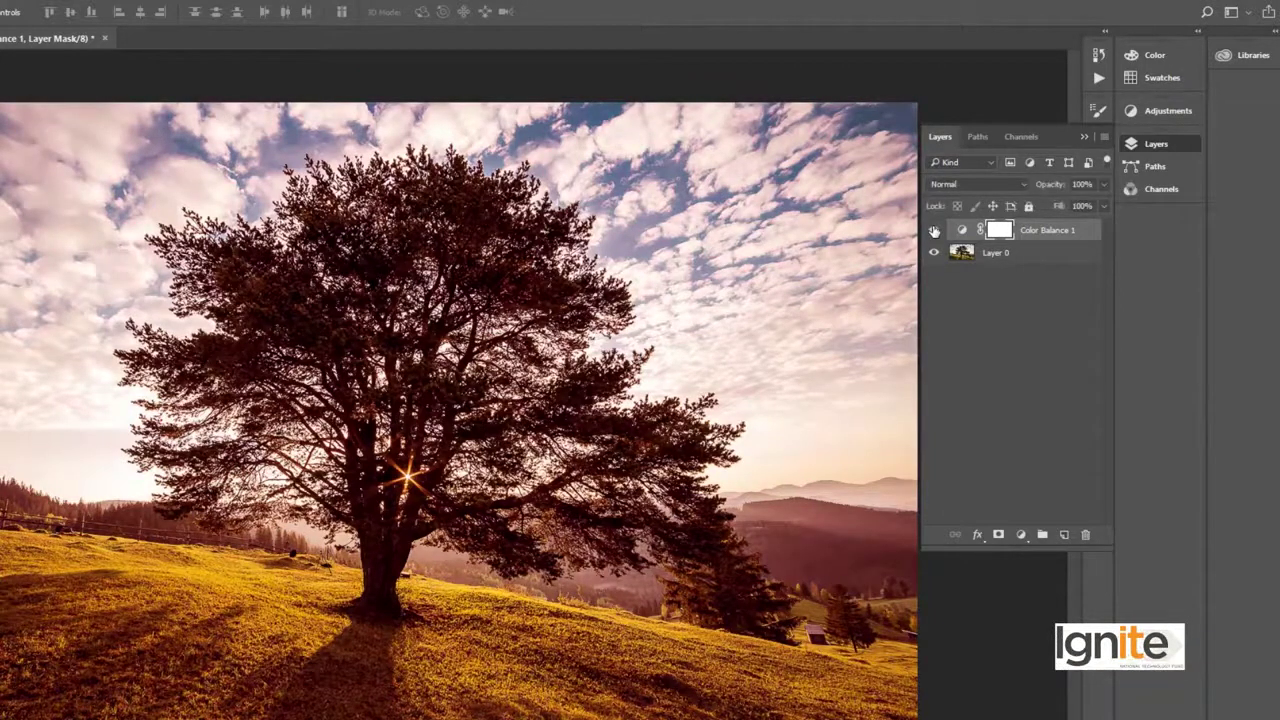
pyautogui.click(934, 231)
pyautogui.click(934, 231)
pyautogui.moveTo(1047, 232); pyautogui.dragTo(1085, 534)
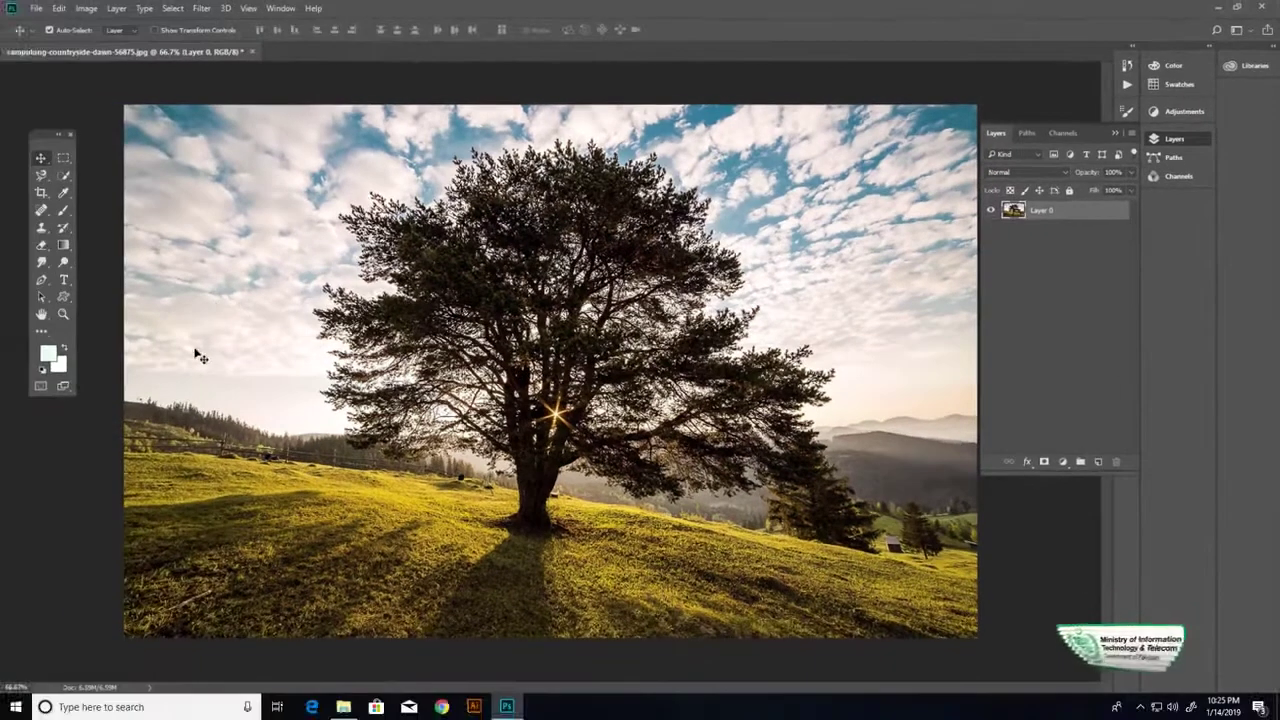
# Quick-select the sunlit grassy hillside, leaving the tree and sky unselected
pyautogui.click(62, 177)
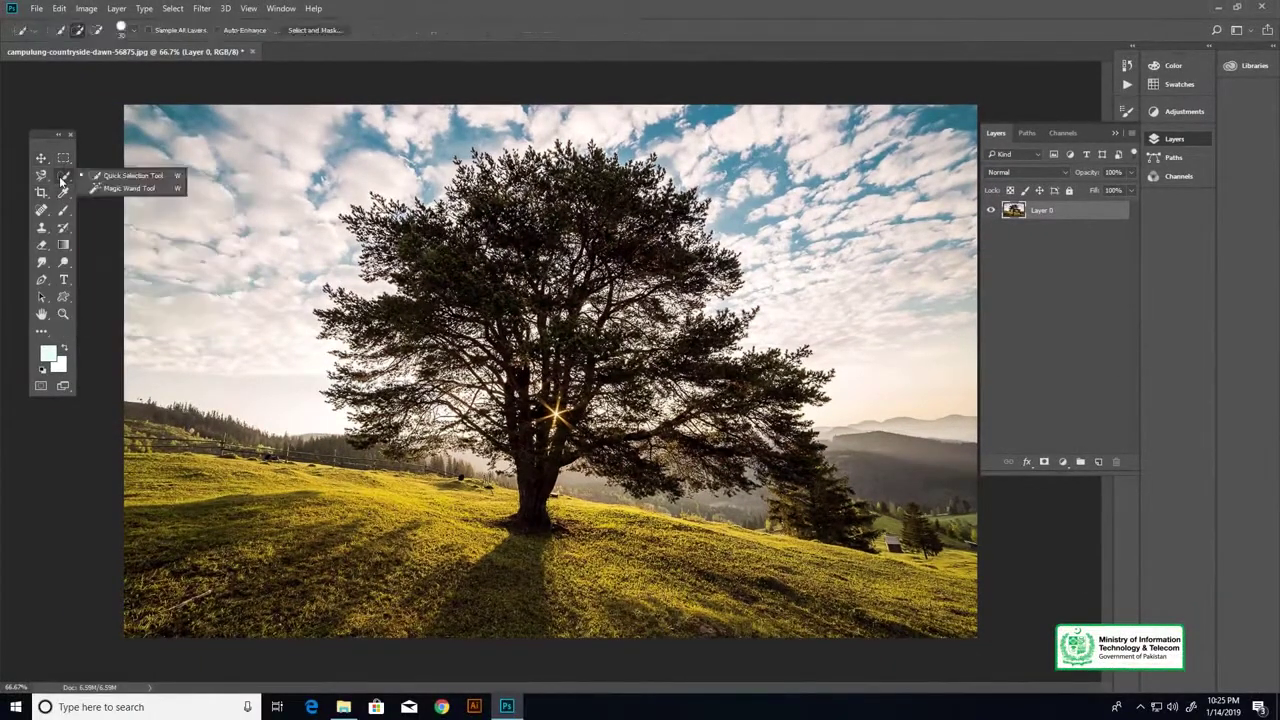
pyautogui.click(112, 178)
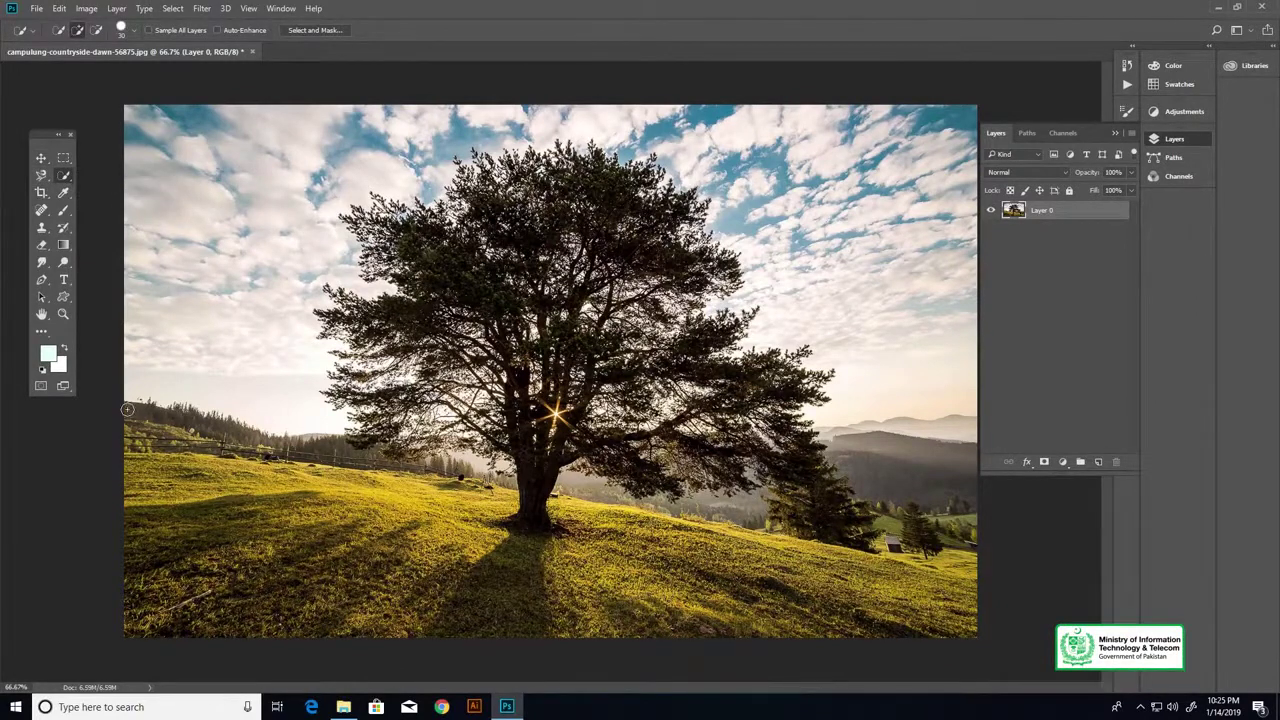
pyautogui.moveTo(140, 432)
pyautogui.mouseDown()
pyautogui.moveTo(325, 590)
pyautogui.moveTo(875, 598)
pyautogui.mouseUp()
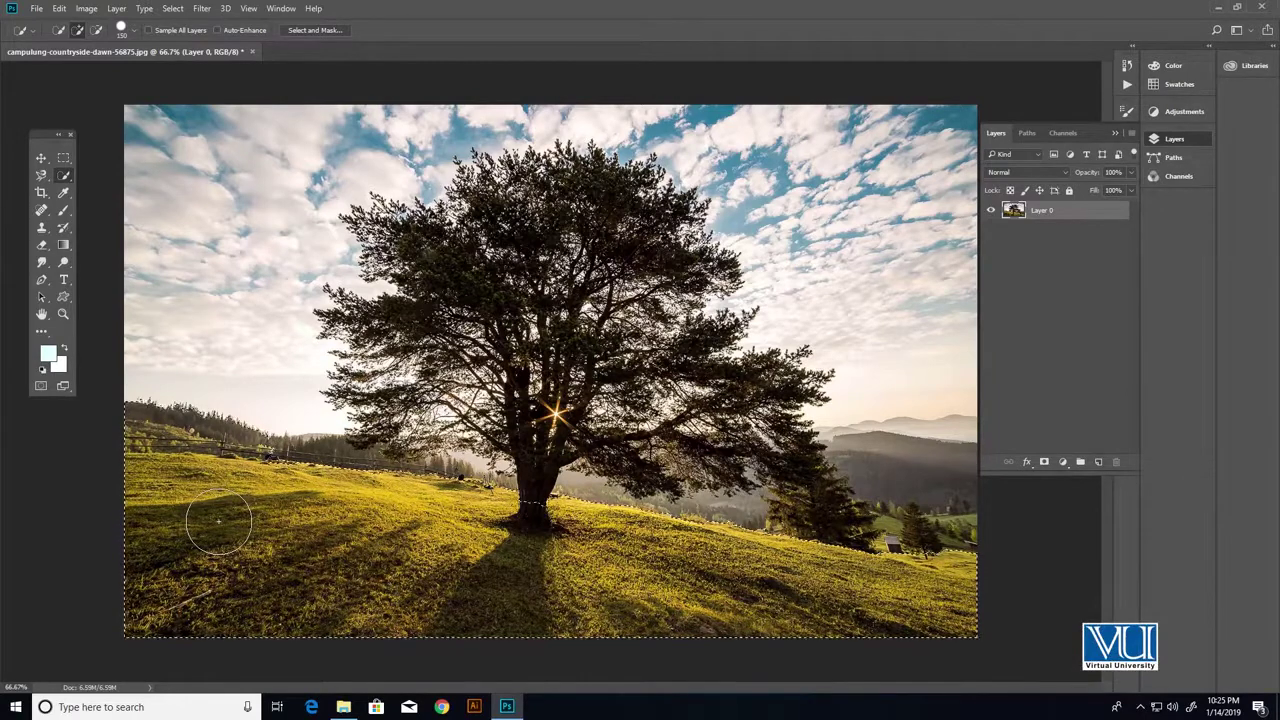
pyautogui.press('v')
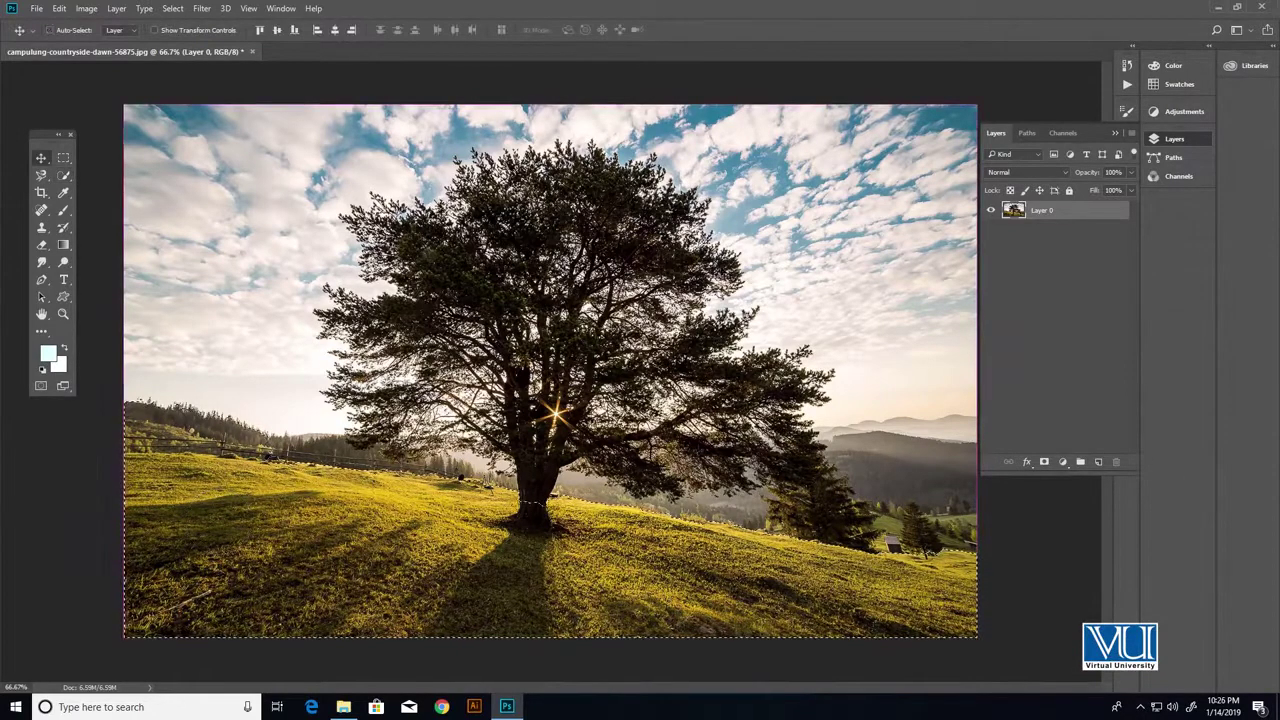
# Apply a Color Balance of +64, -32, -39 to the selected hillside midtones
pyautogui.hotkey('ctrl', 'b')
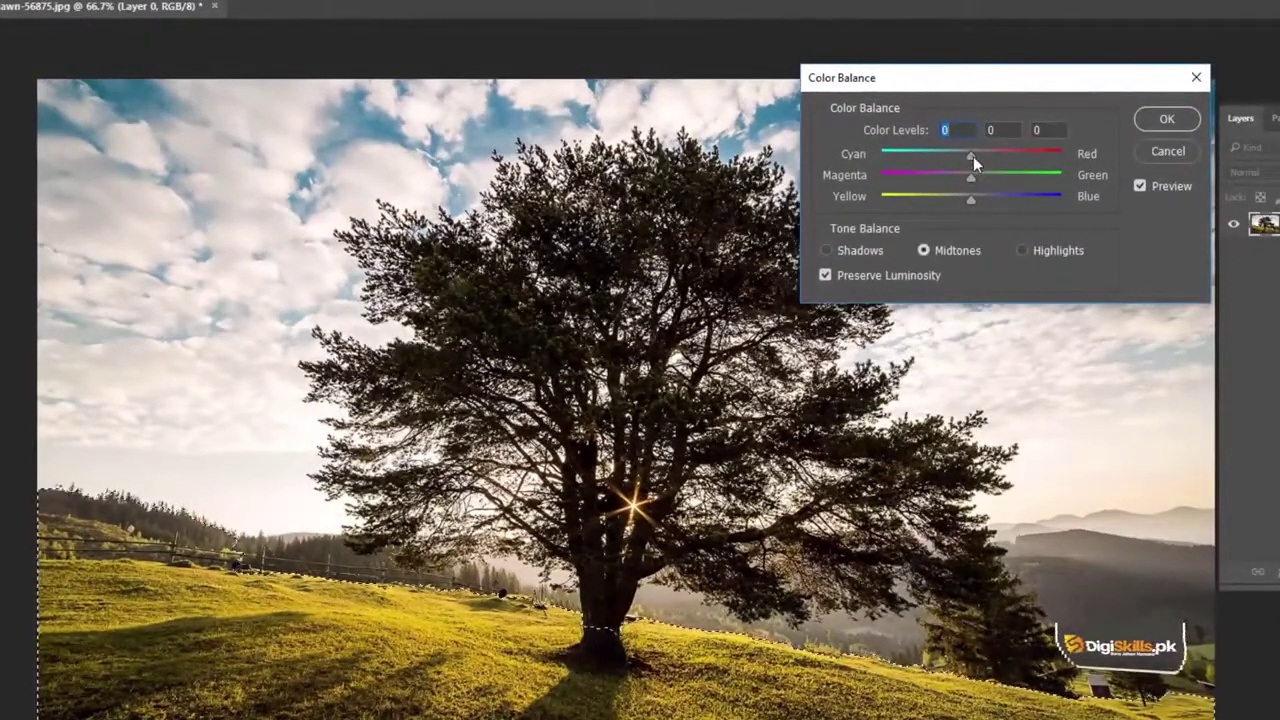
pyautogui.moveTo(973, 156)
pyautogui.mouseDown()
pyautogui.moveTo(1016, 160)
pyautogui.moveTo(941, 177)
pyautogui.moveTo(936, 197)
pyautogui.mouseUp()
pyautogui.click(960, 195)
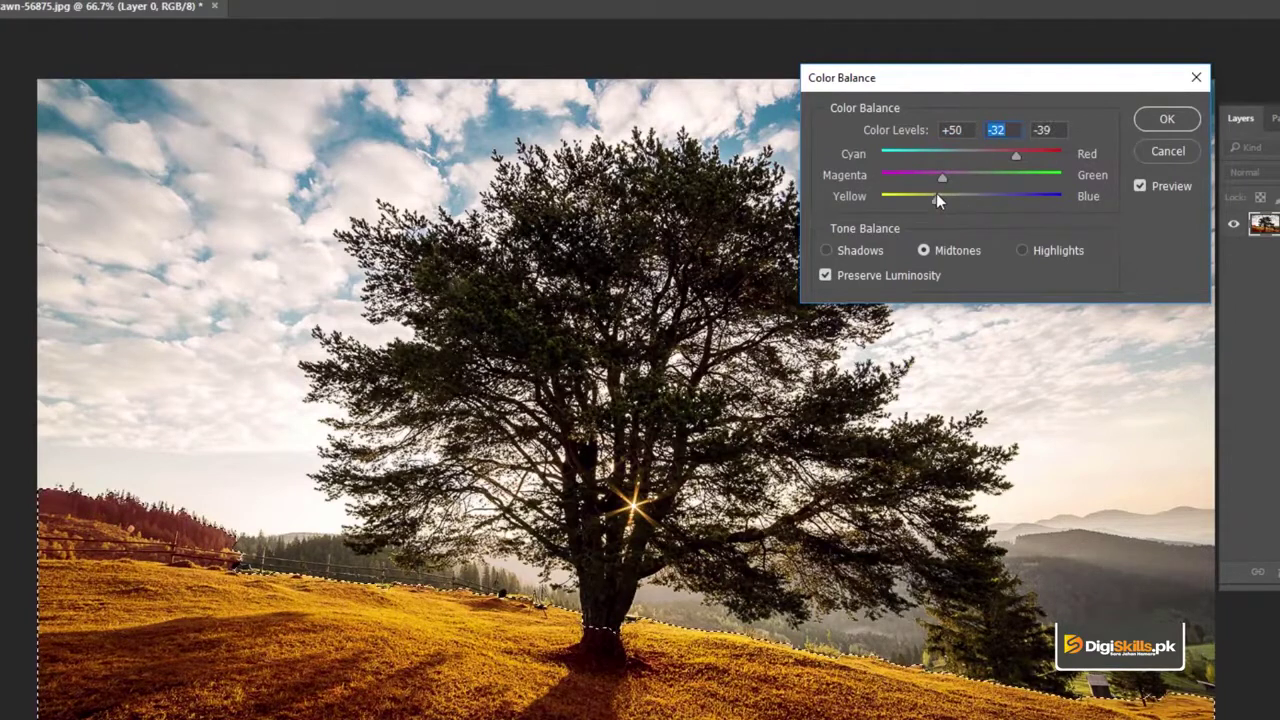
pyautogui.moveTo(1016, 156); pyautogui.dragTo(1029, 153)
pyautogui.click(1029, 153)
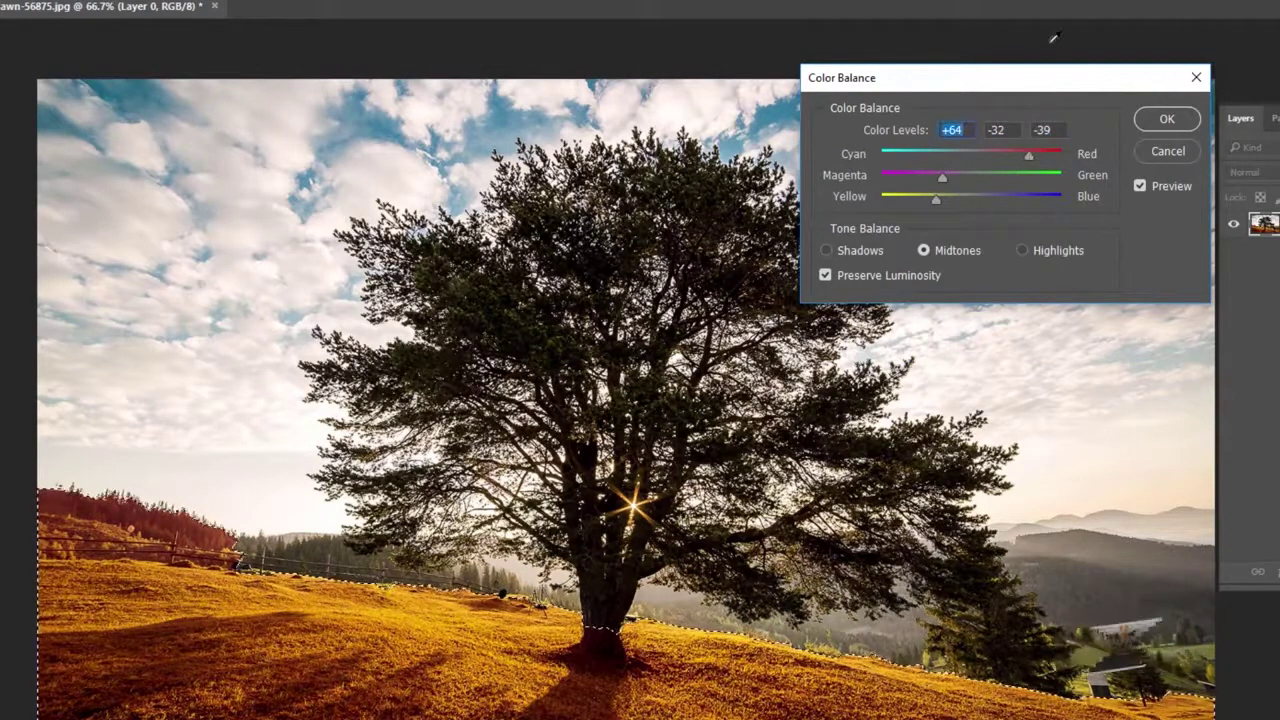
pyautogui.moveTo(1011, 77); pyautogui.dragTo(1006, 74)
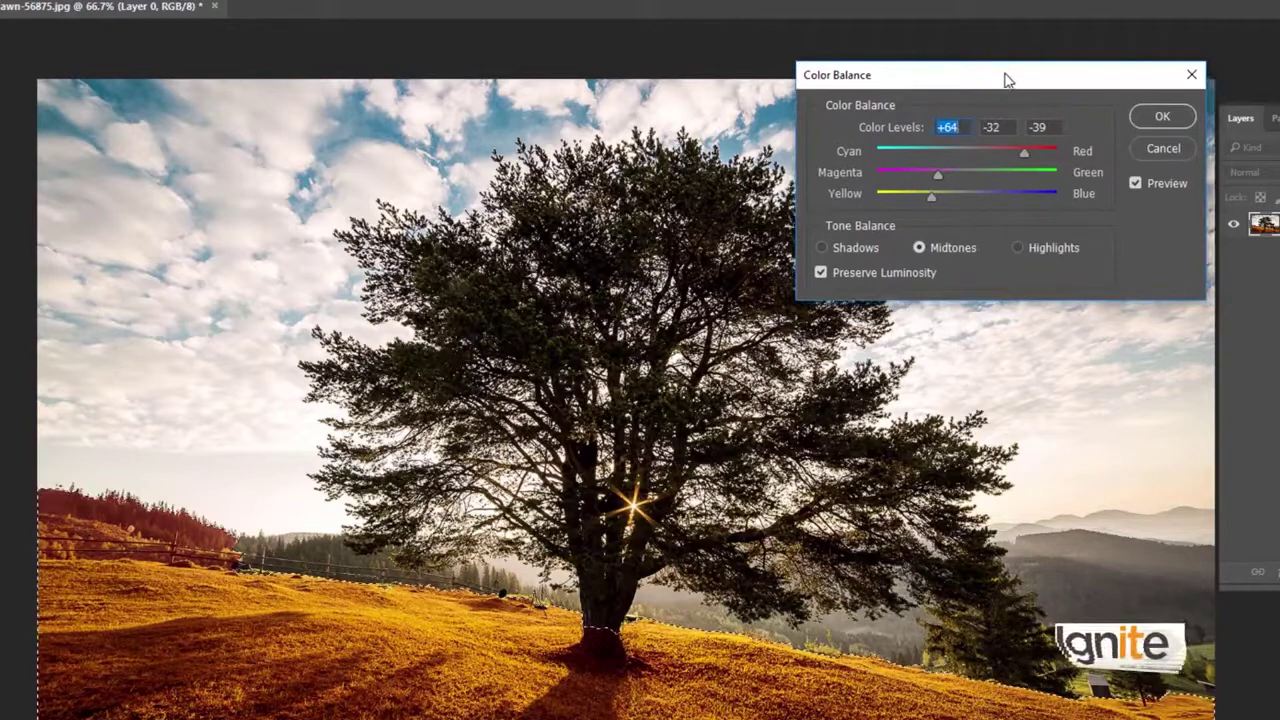
pyautogui.click(1143, 118)
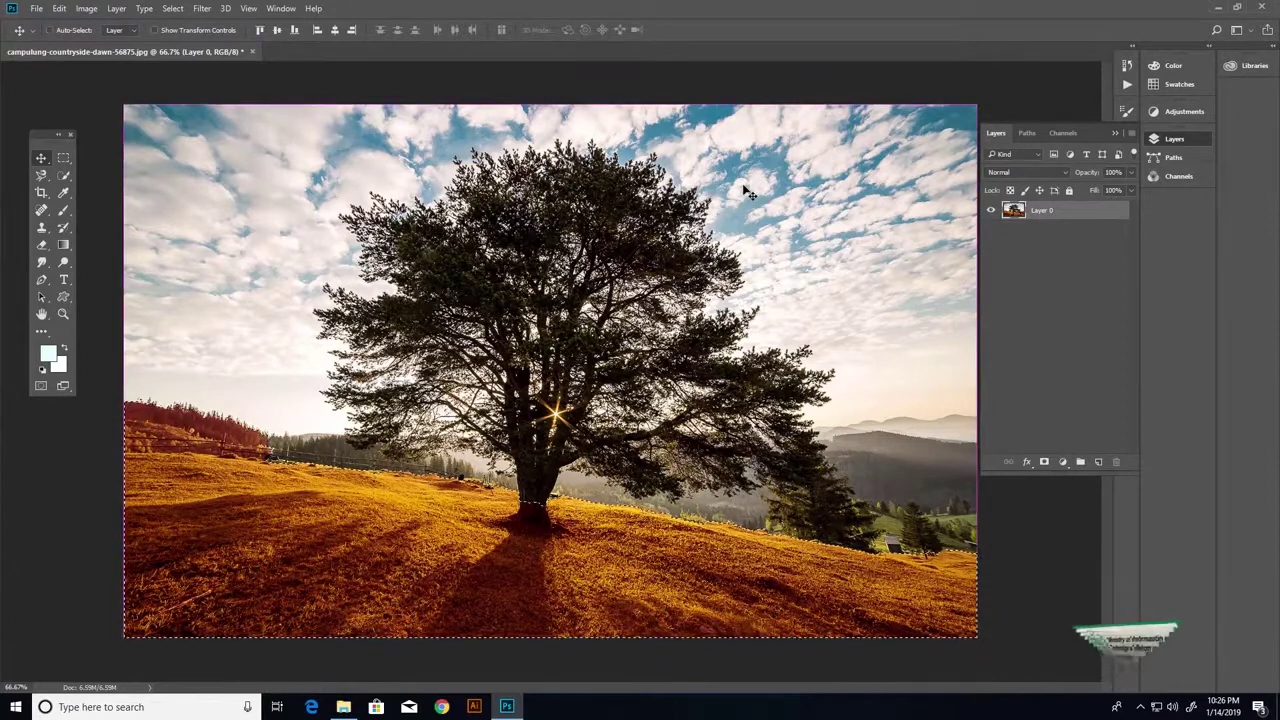
# Close the countryside landscape document, answering the save prompt
pyautogui.hotkey('ctrl', 'w')
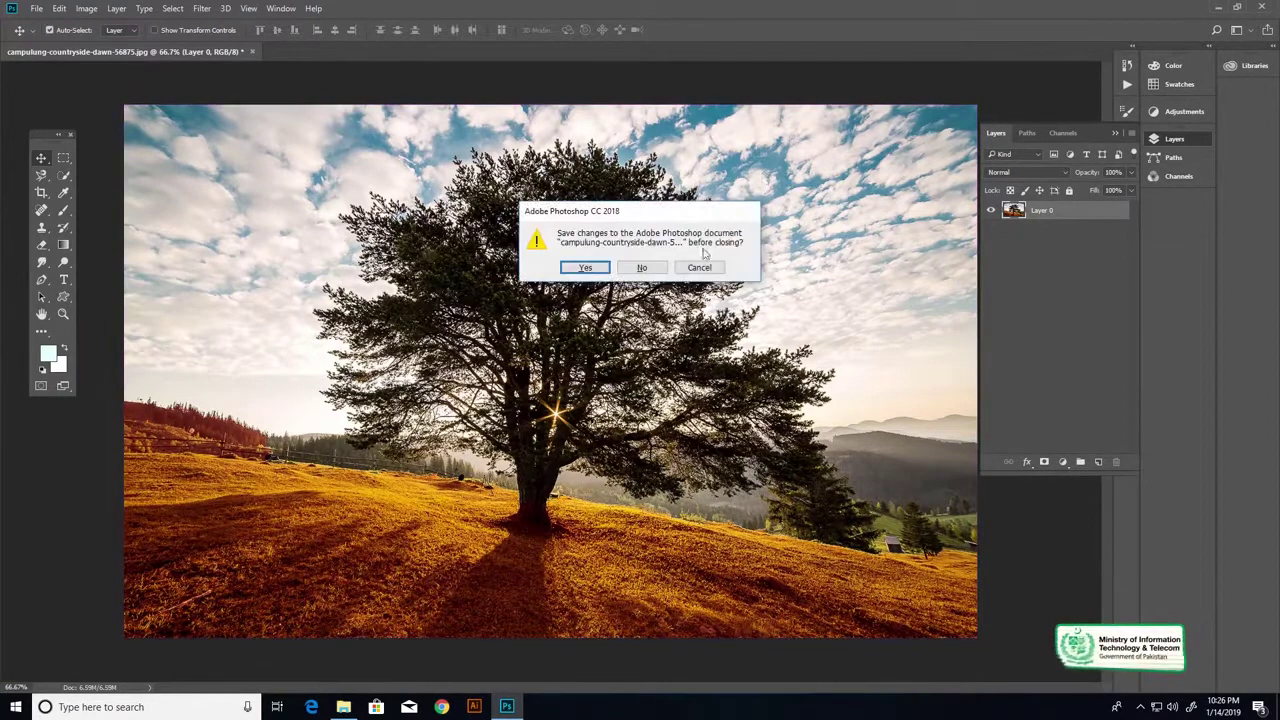
pyautogui.click(642, 267)
pyautogui.click(343, 707)
# Open alley-automobile-automotive-1029929.jpg and unlock its Background as Layer 0
pyautogui.moveTo(150, 86)
pyautogui.mouseDown()
pyautogui.moveTo(557, 347)
pyautogui.moveTo(554, 337)
pyautogui.mouseUp()
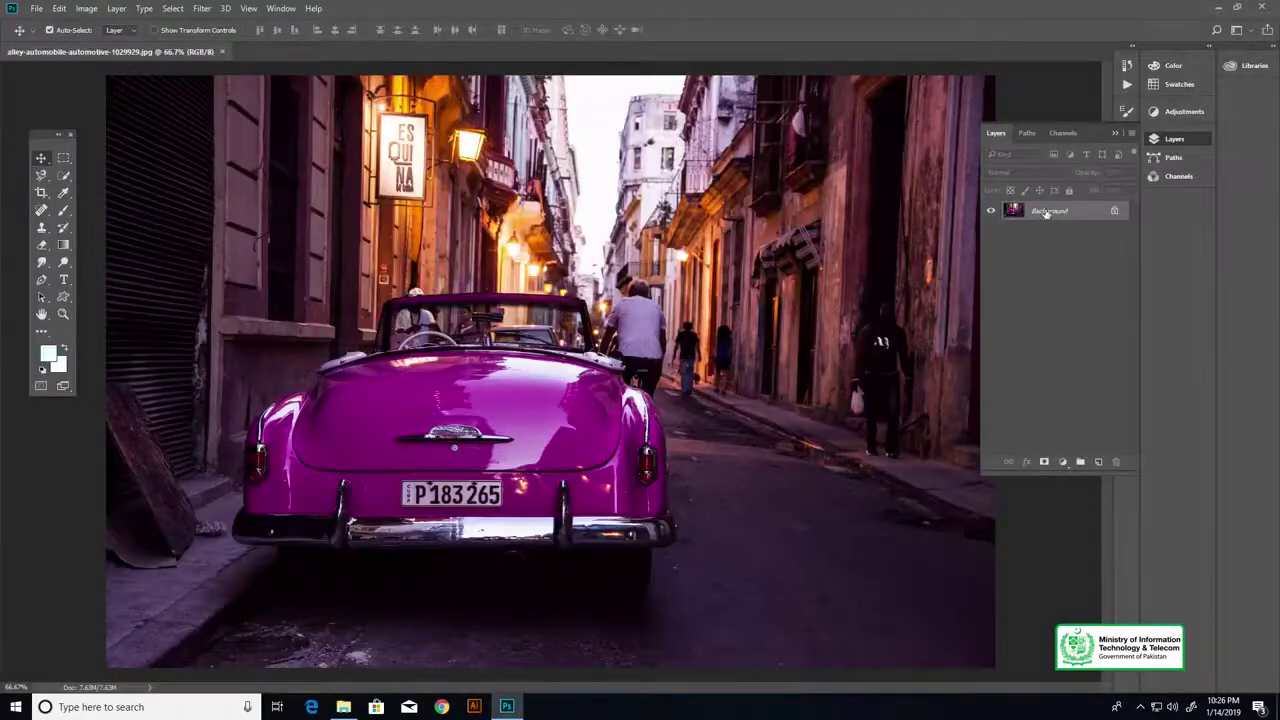
pyautogui.doubleClick(1046, 213)
pyautogui.click(752, 226)
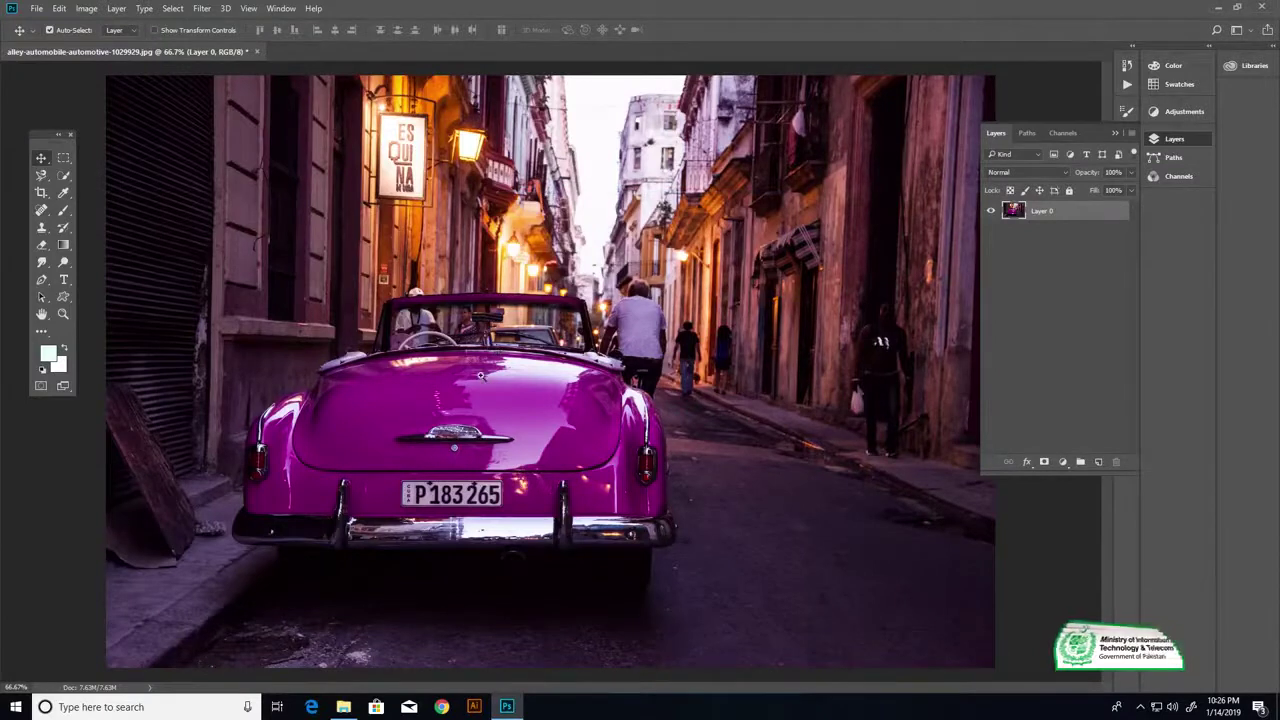
pyautogui.scroll(1, 481, 376)
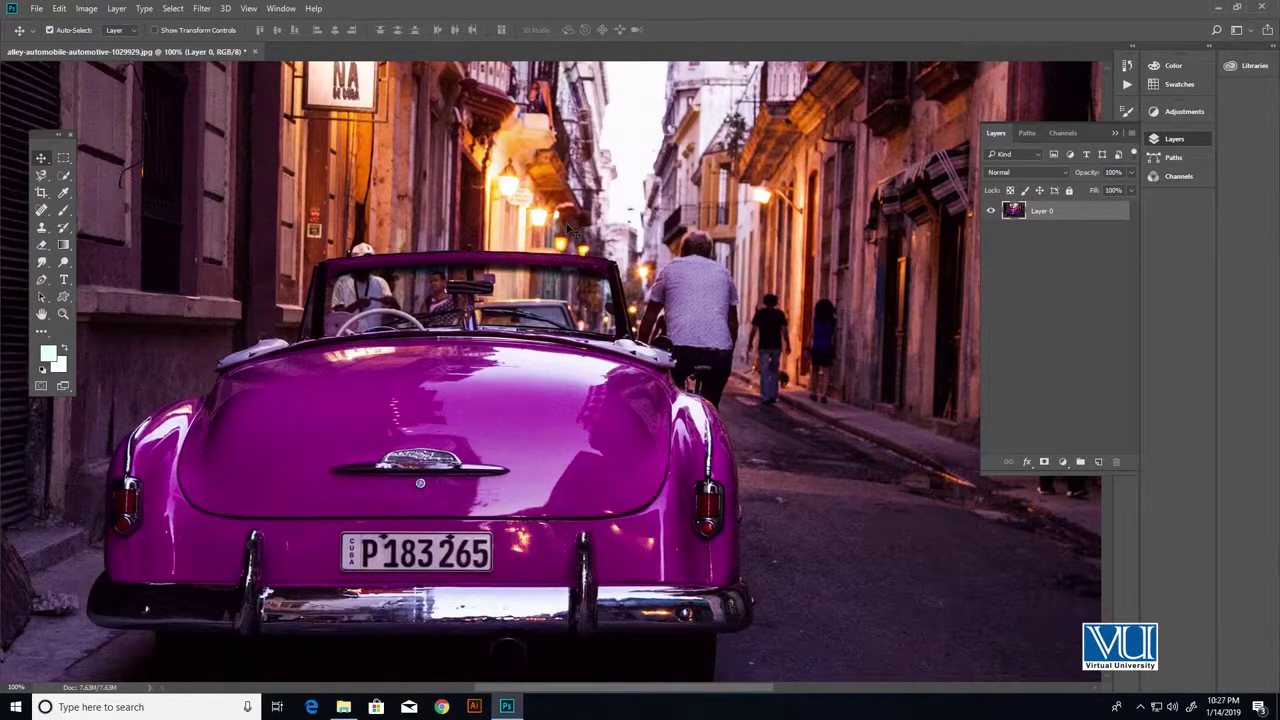
pyautogui.hotkey('ctrl', 'u')
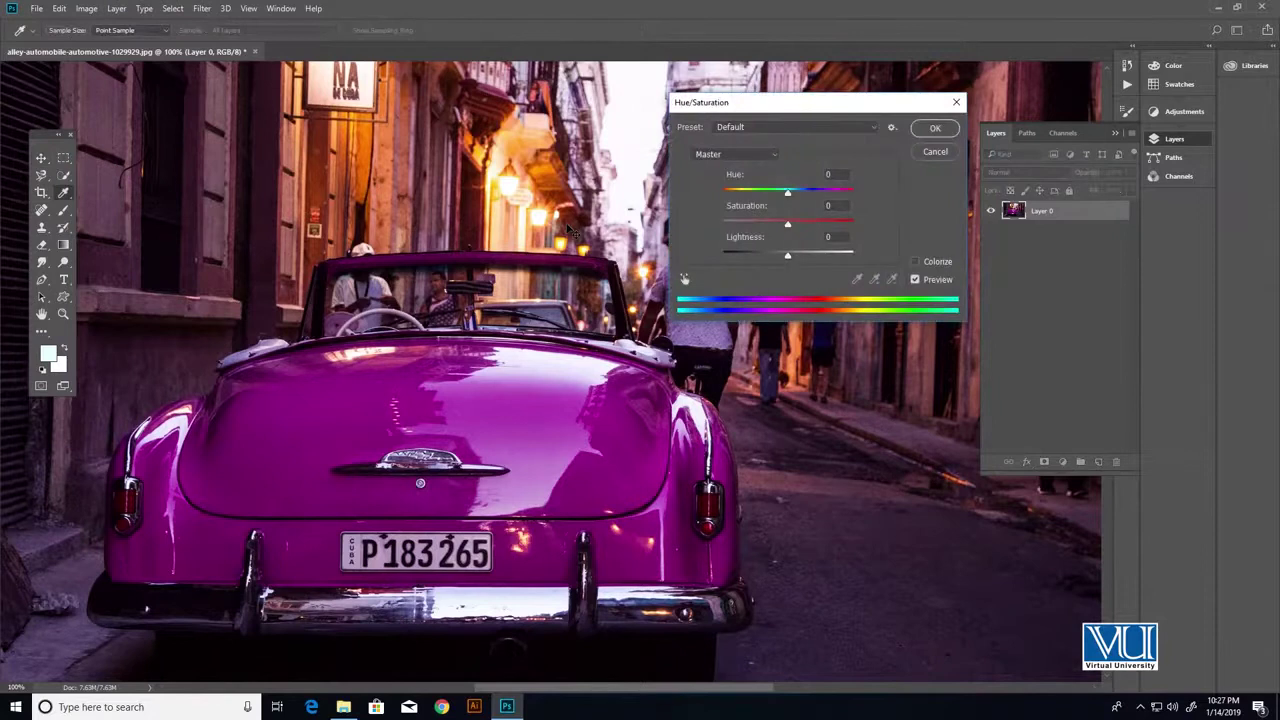
pyautogui.click(935, 152)
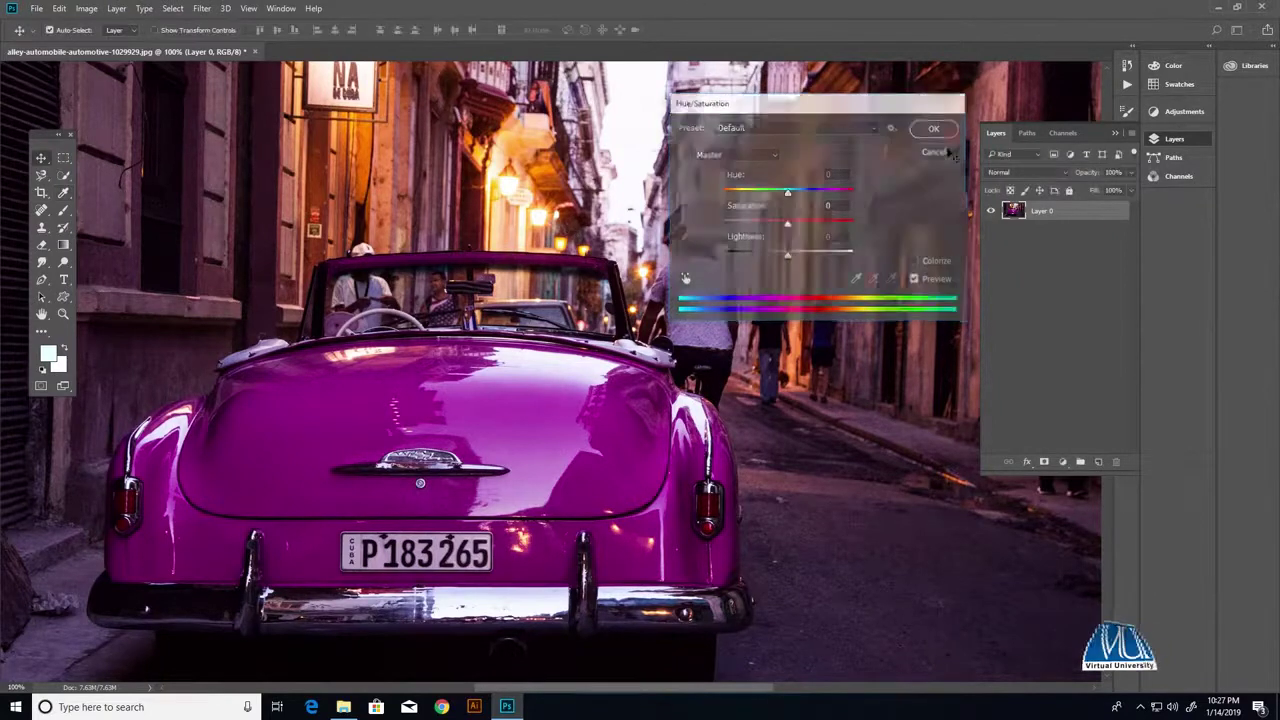
pyautogui.click(86, 8)
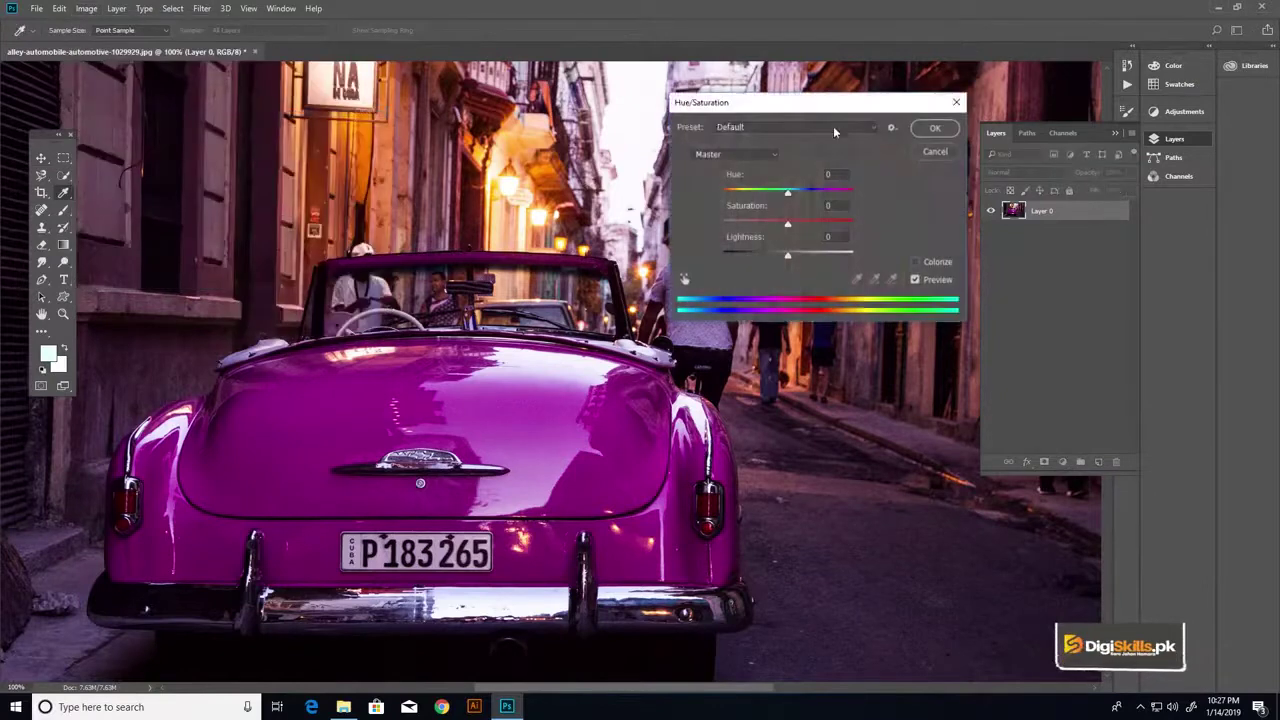
pyautogui.moveTo(827, 93); pyautogui.dragTo(839, 73)
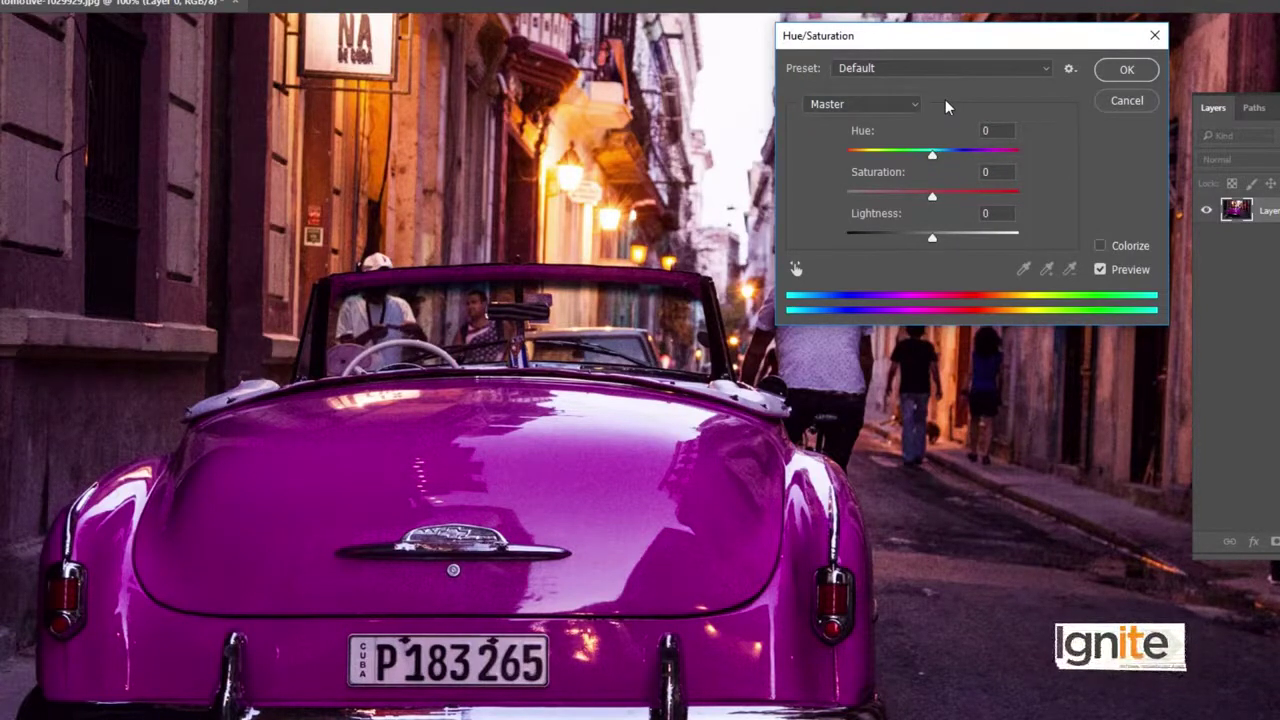
pyautogui.moveTo(931, 157)
pyautogui.mouseDown()
pyautogui.moveTo(1011, 164)
pyautogui.moveTo(978, 168)
pyautogui.mouseUp()
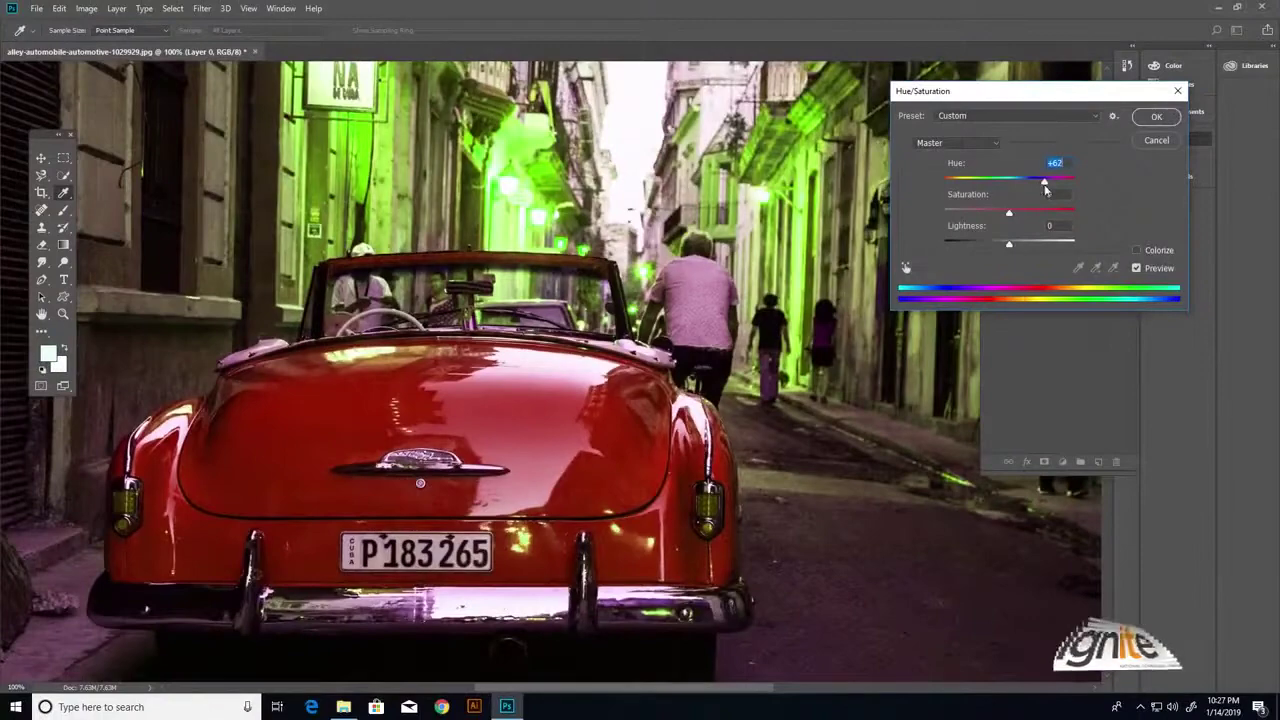
pyautogui.moveTo(1045, 190)
pyautogui.mouseDown()
pyautogui.moveTo(950, 182)
pyautogui.moveTo(982, 186)
pyautogui.mouseUp()
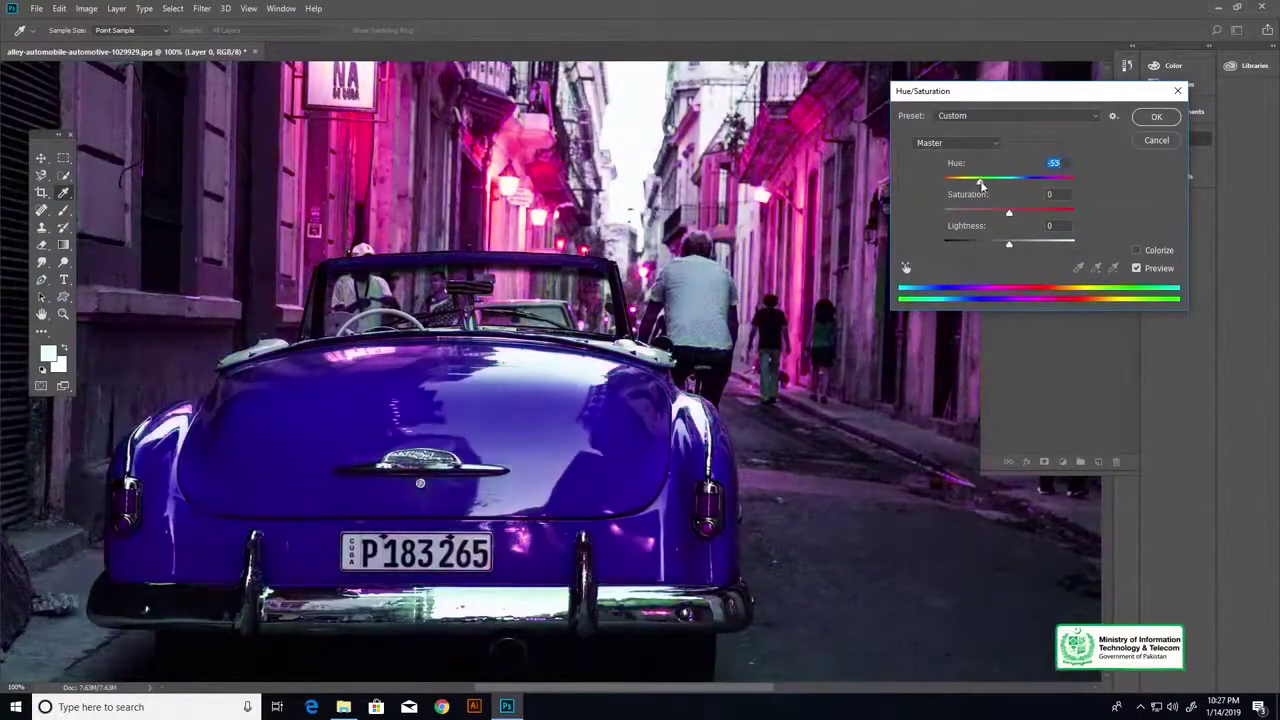
pyautogui.click(1150, 140)
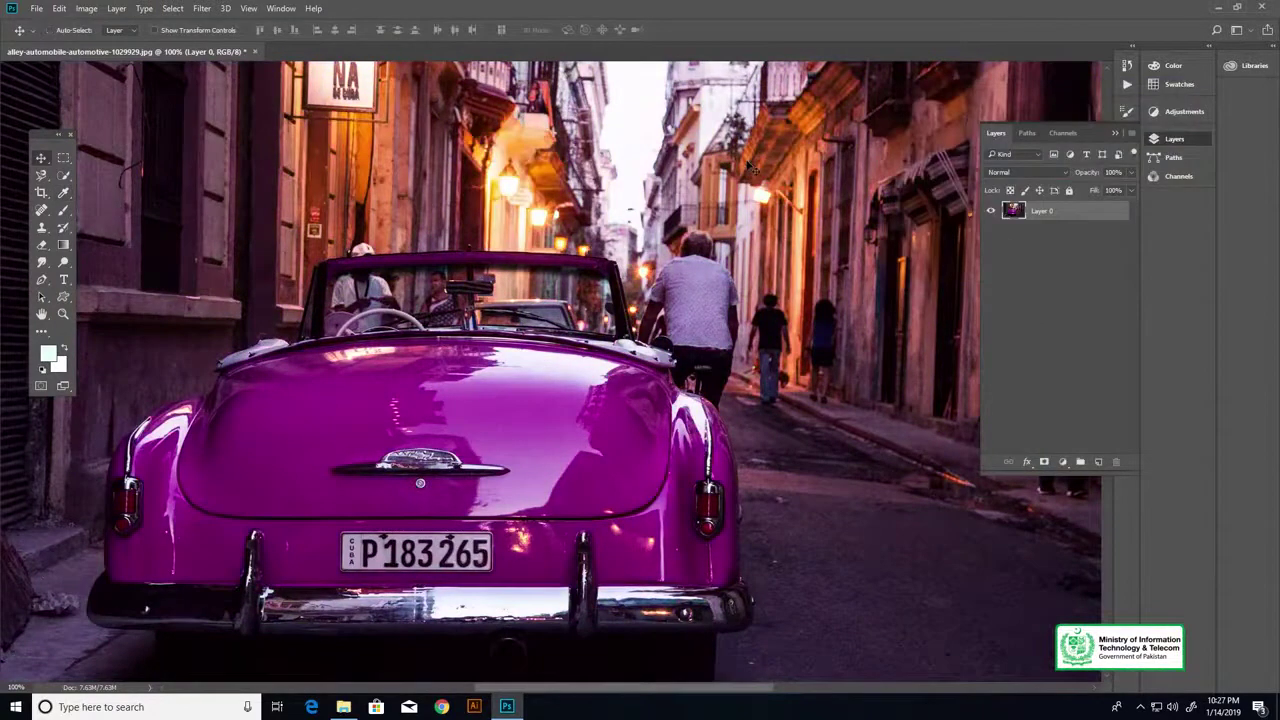
pyautogui.hotkey('ctrl', 'u')
pyautogui.moveTo(929, 94); pyautogui.dragTo(895, 100)
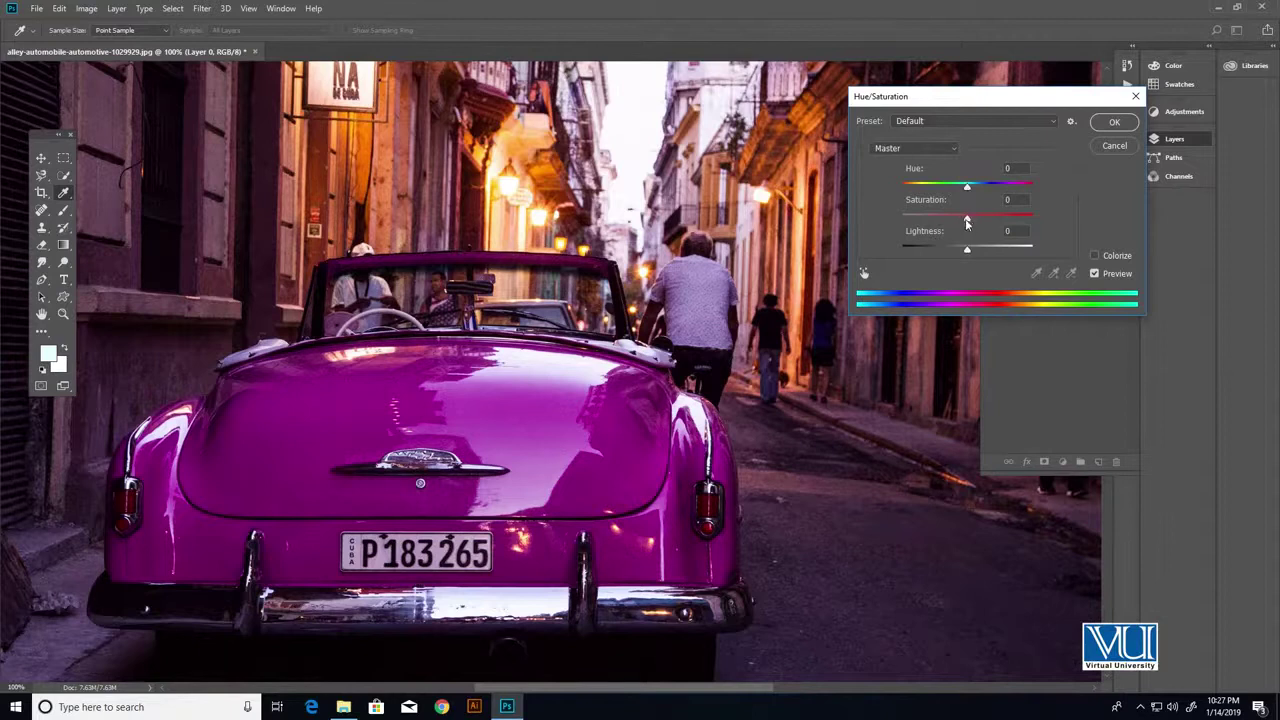
pyautogui.moveTo(986, 223); pyautogui.dragTo(1040, 220)
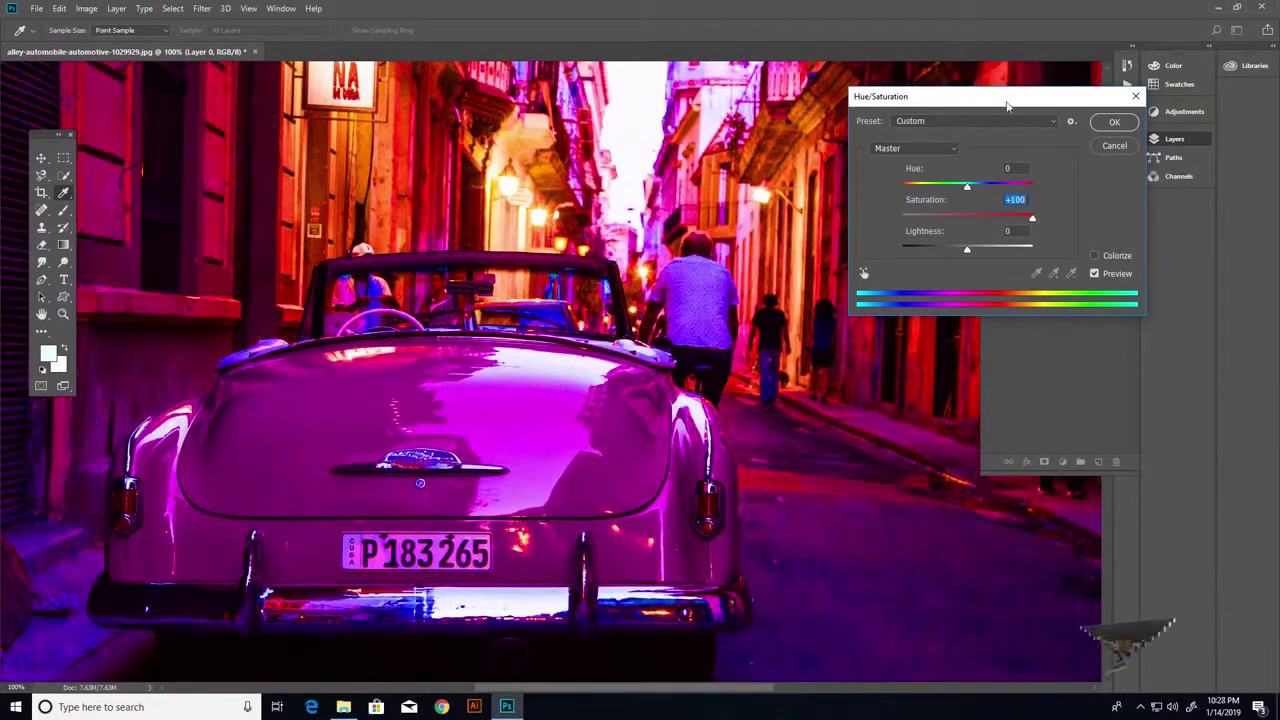
pyautogui.moveTo(1008, 103); pyautogui.dragTo(1105, 178)
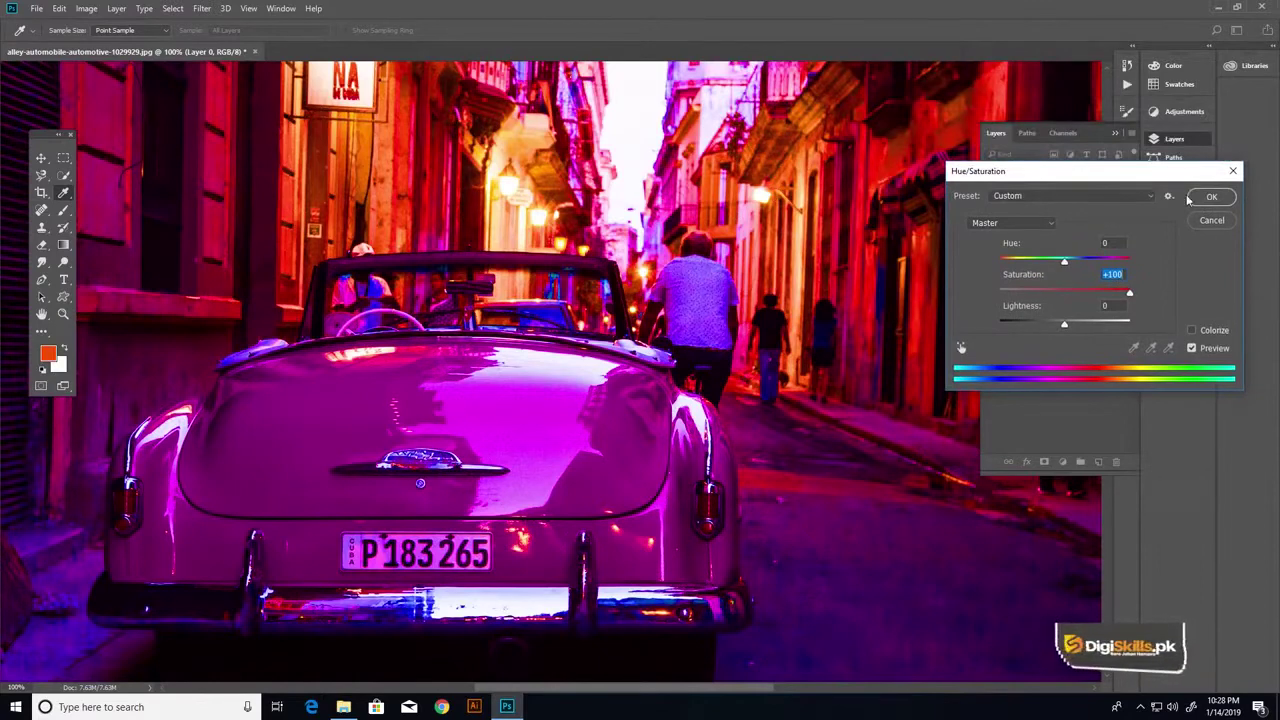
pyautogui.click(1194, 199)
pyautogui.press('z')
pyautogui.keyDown('alt'); pyautogui.click(553, 296); pyautogui.keyUp('alt')
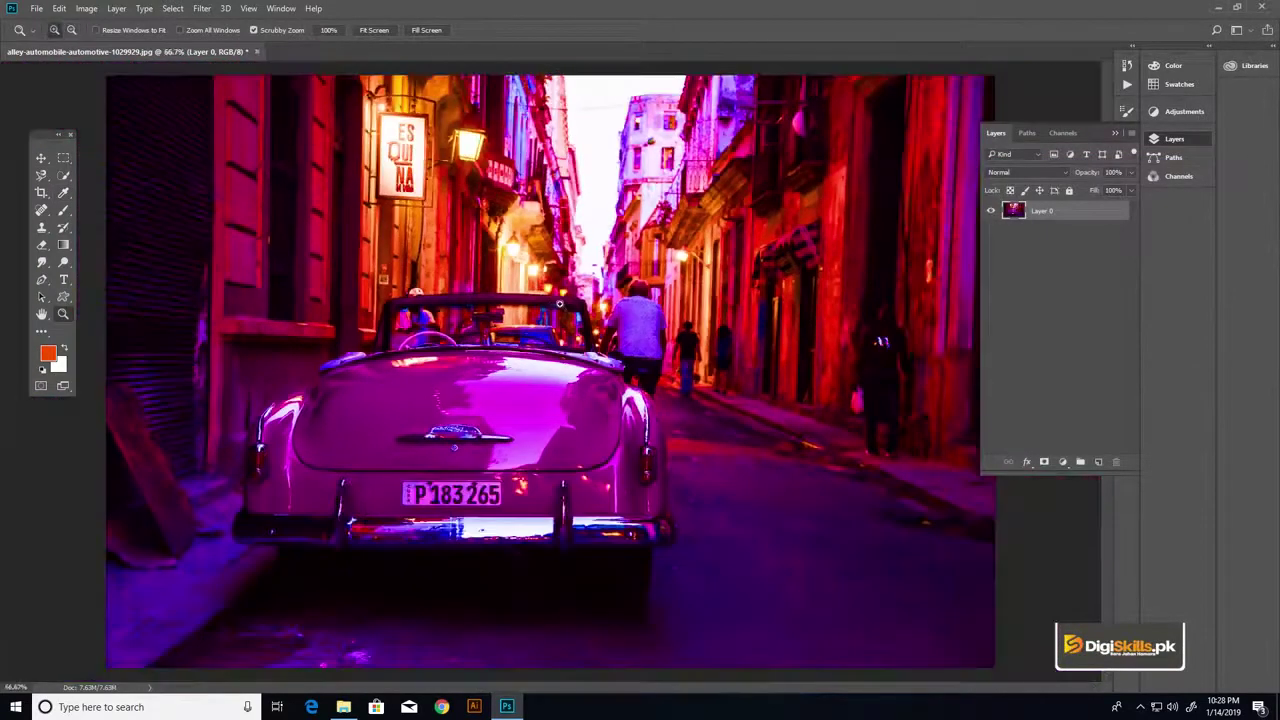
pyautogui.keyDown('alt'); pyautogui.click(553, 296); pyautogui.keyUp('alt')
pyautogui.press('v')
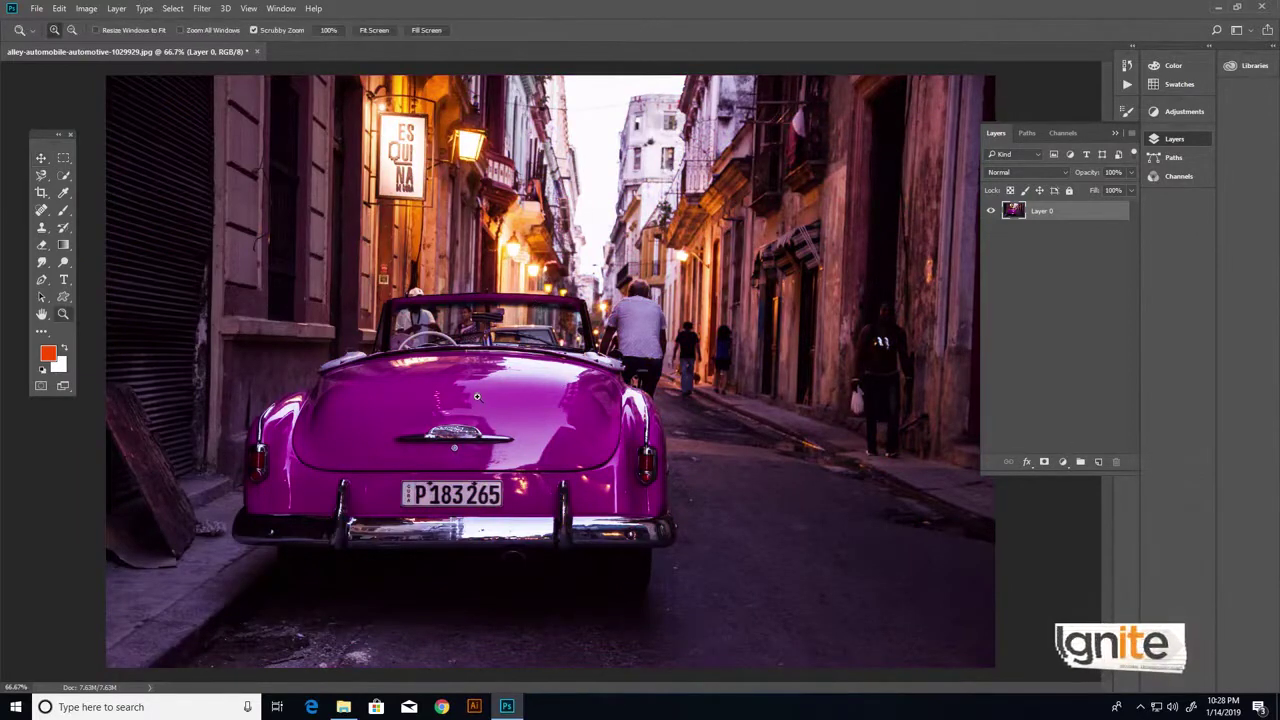
pyautogui.hotkey('ctrl', '1')
pyautogui.click(1085, 489)
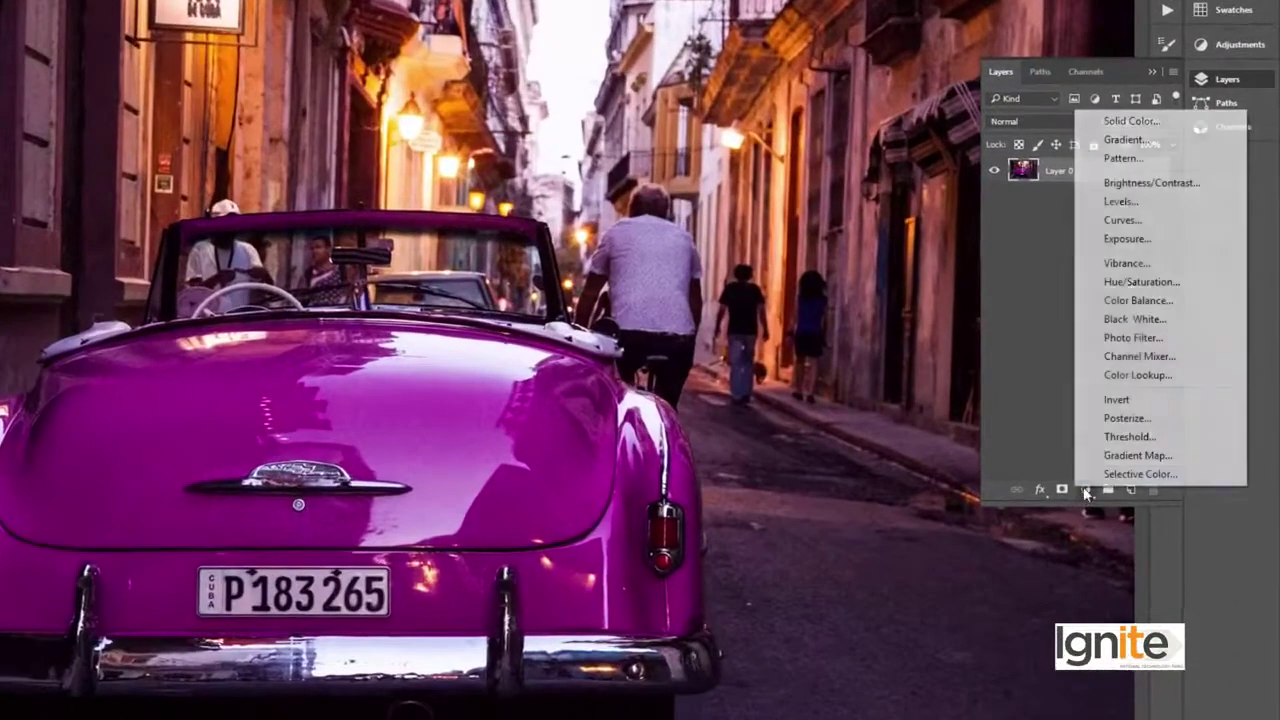
pyautogui.click(1140, 282)
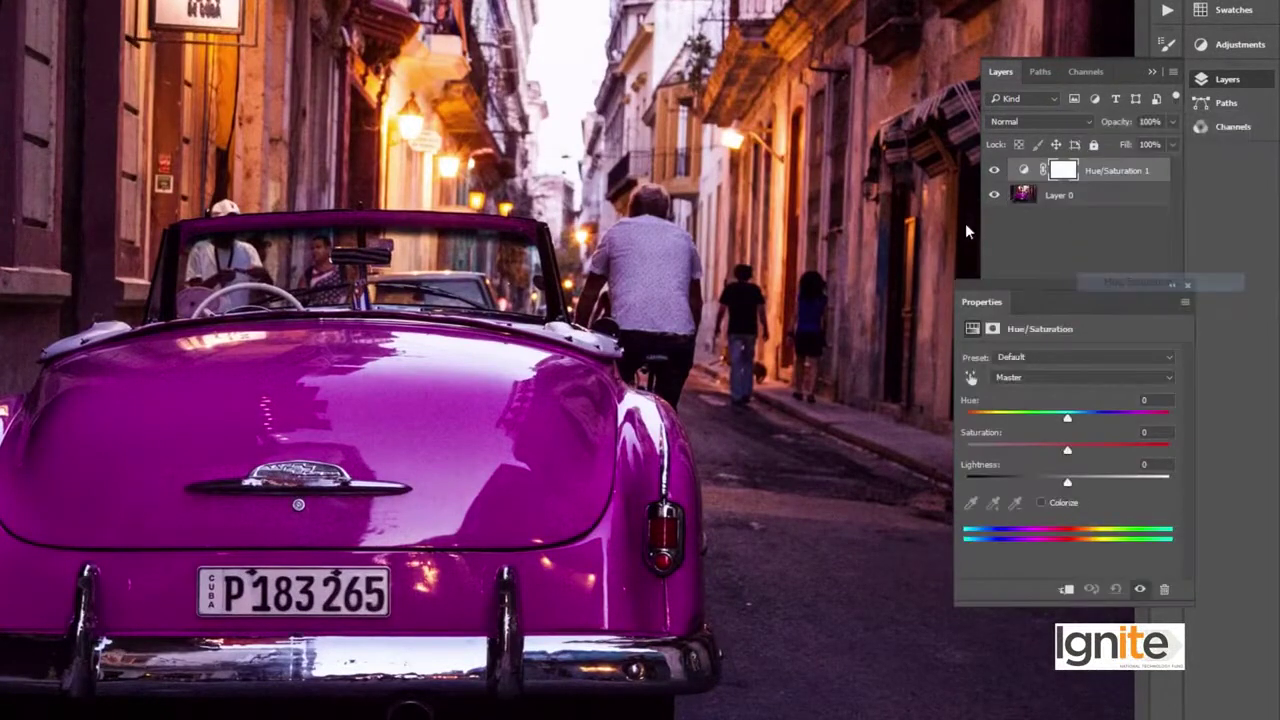
pyautogui.moveTo(1069, 416); pyautogui.dragTo(1105, 425)
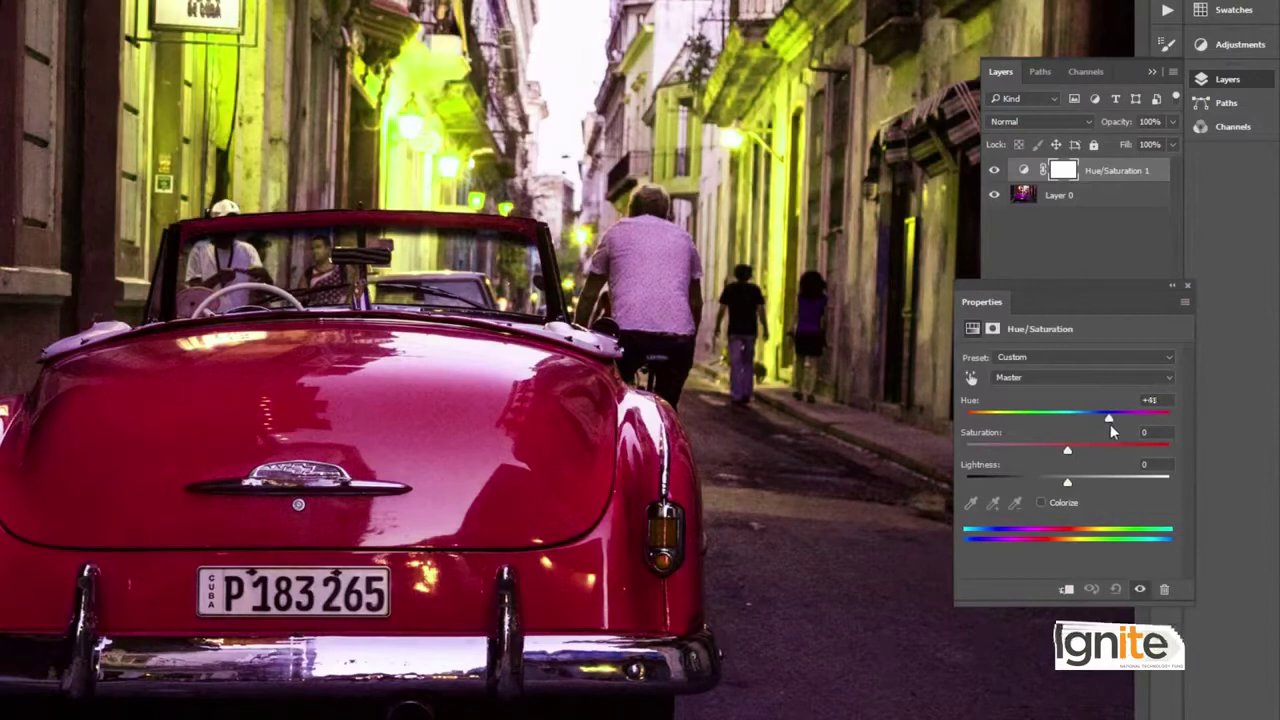
pyautogui.moveTo(1109, 424)
pyautogui.mouseDown()
pyautogui.moveTo(1138, 449)
pyautogui.moveTo(1002, 437)
pyautogui.mouseUp()
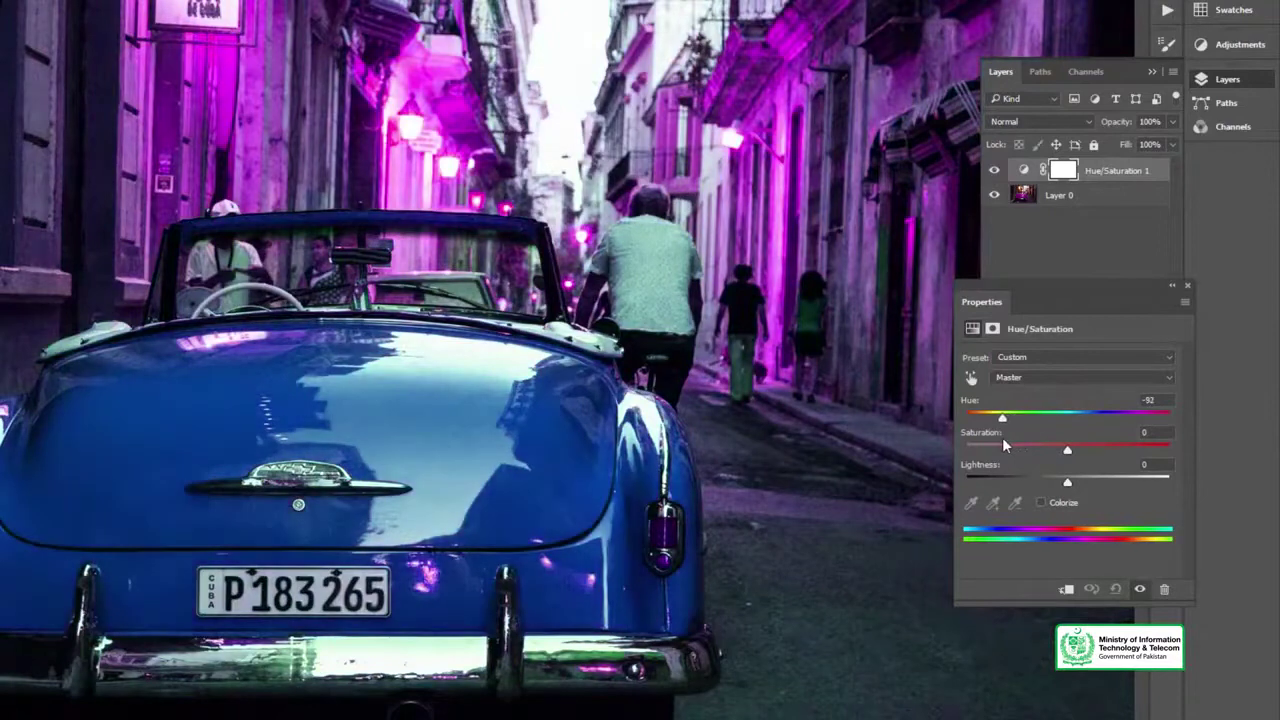
pyautogui.click(1188, 286)
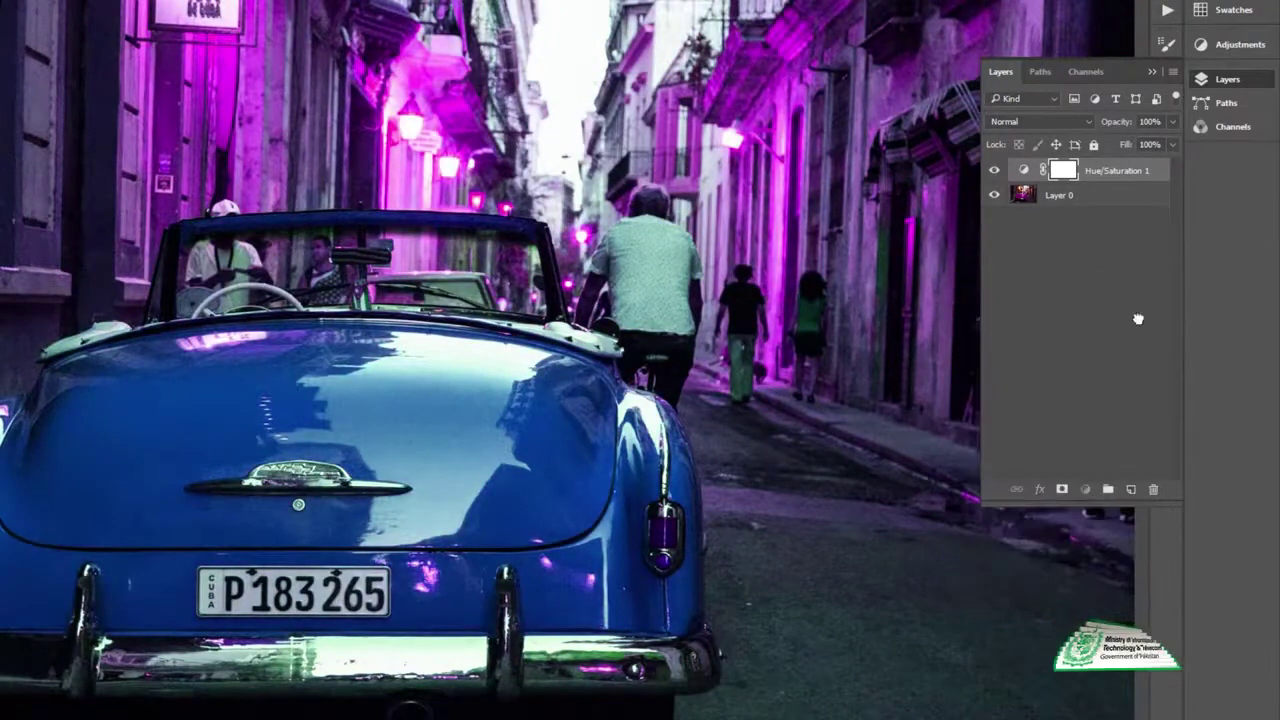
pyautogui.click(1153, 489)
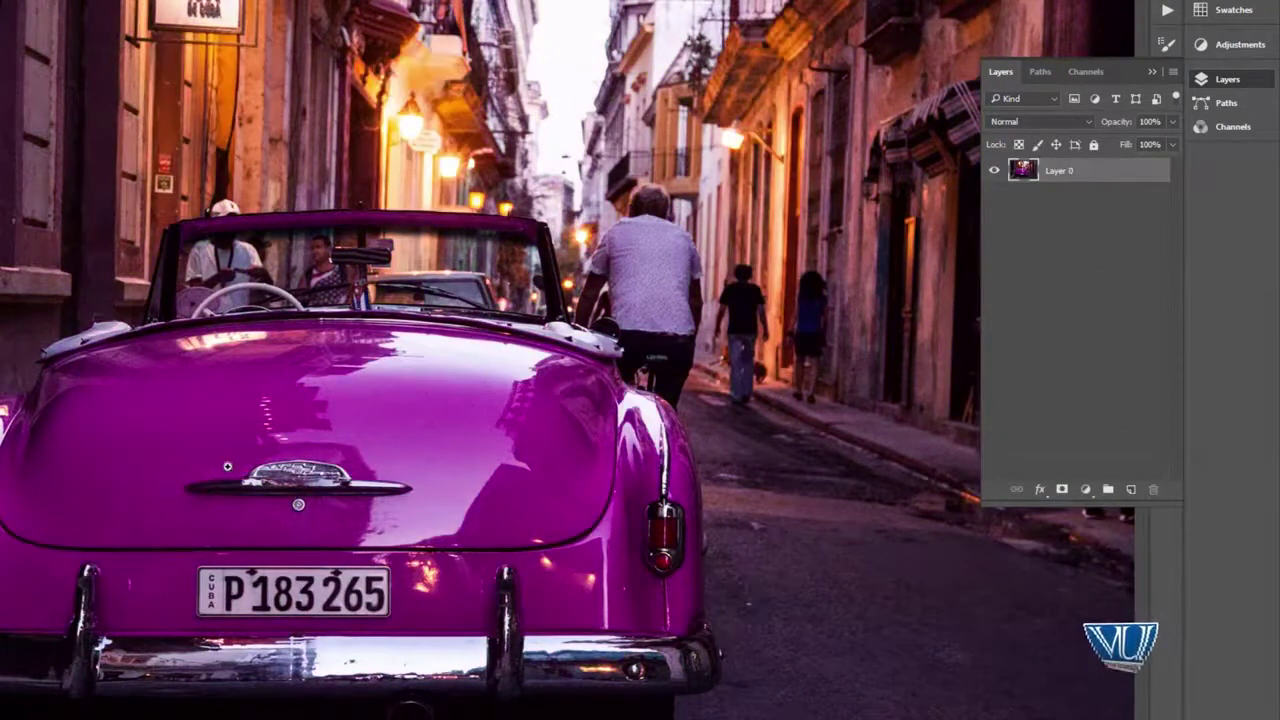
pyautogui.moveTo(222, 466); pyautogui.dragTo(400, 311)
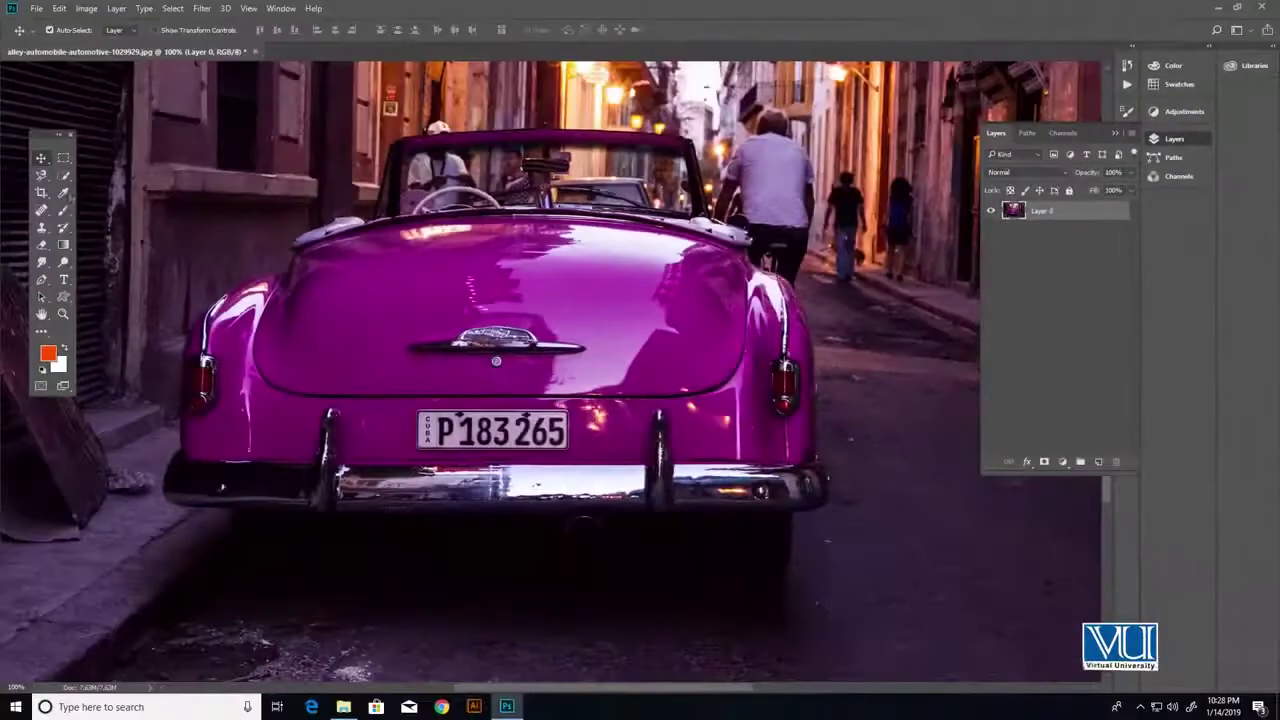
# Quick-select the purple car body with a smaller brush, then open Hue/Saturation
pyautogui.rightClick(62, 180)
pyautogui.click(120, 173)
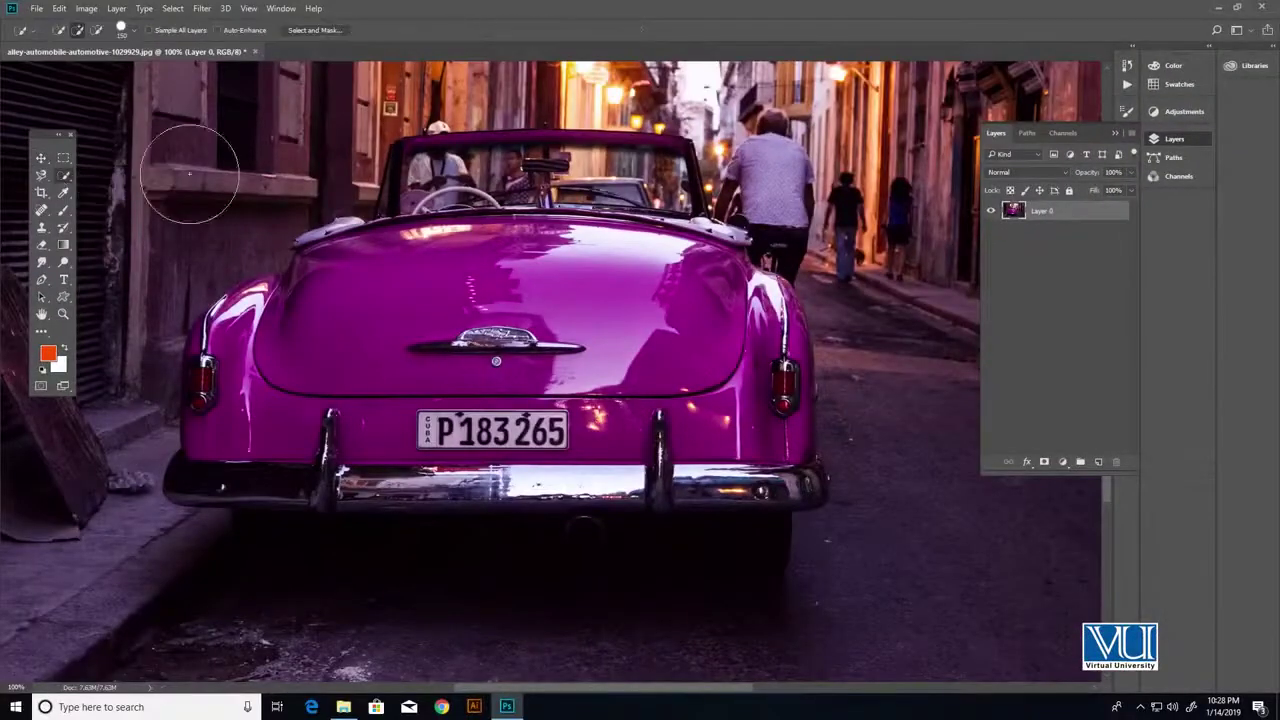
pyautogui.moveTo(229, 450)
pyautogui.mouseDown()
pyautogui.moveTo(285, 340)
pyautogui.moveTo(432, 223)
pyautogui.moveTo(645, 240)
pyautogui.moveTo(738, 327)
pyautogui.moveTo(756, 420)
pyautogui.mouseUp()
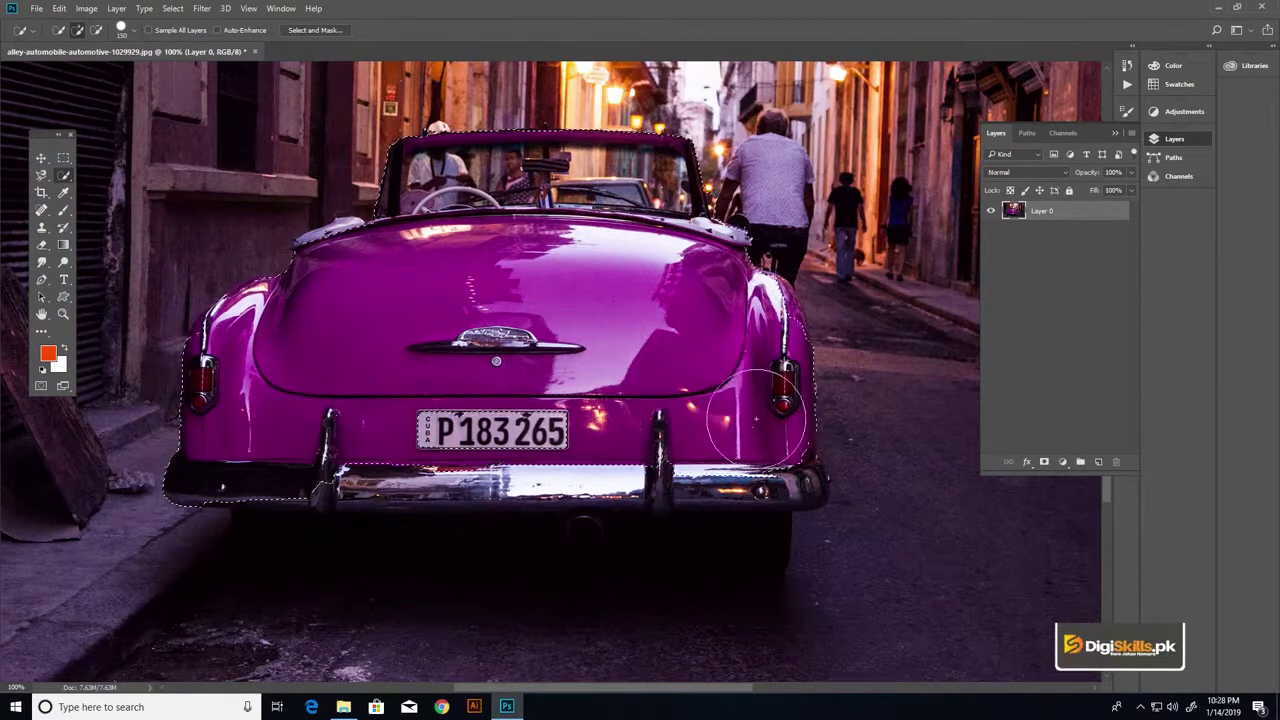
pyautogui.press('[')
pyautogui.press('[')
pyautogui.press('[')
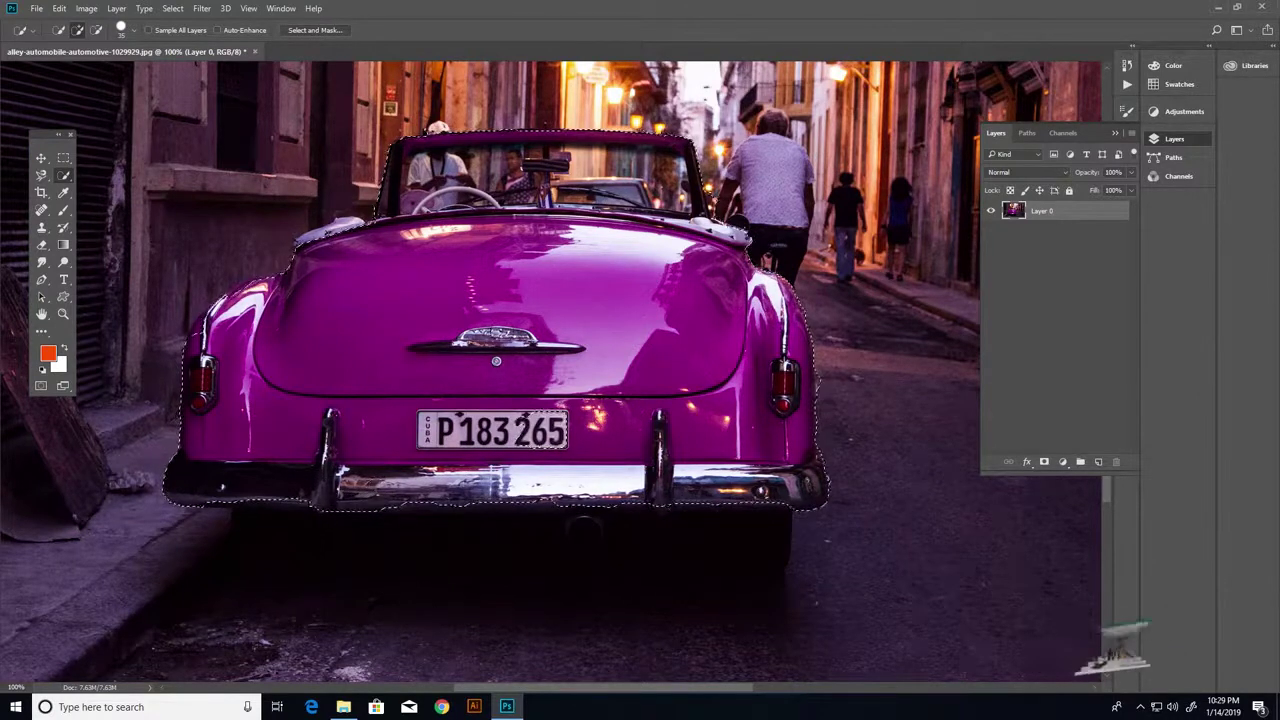
pyautogui.hotkey('ctrl', 'u')
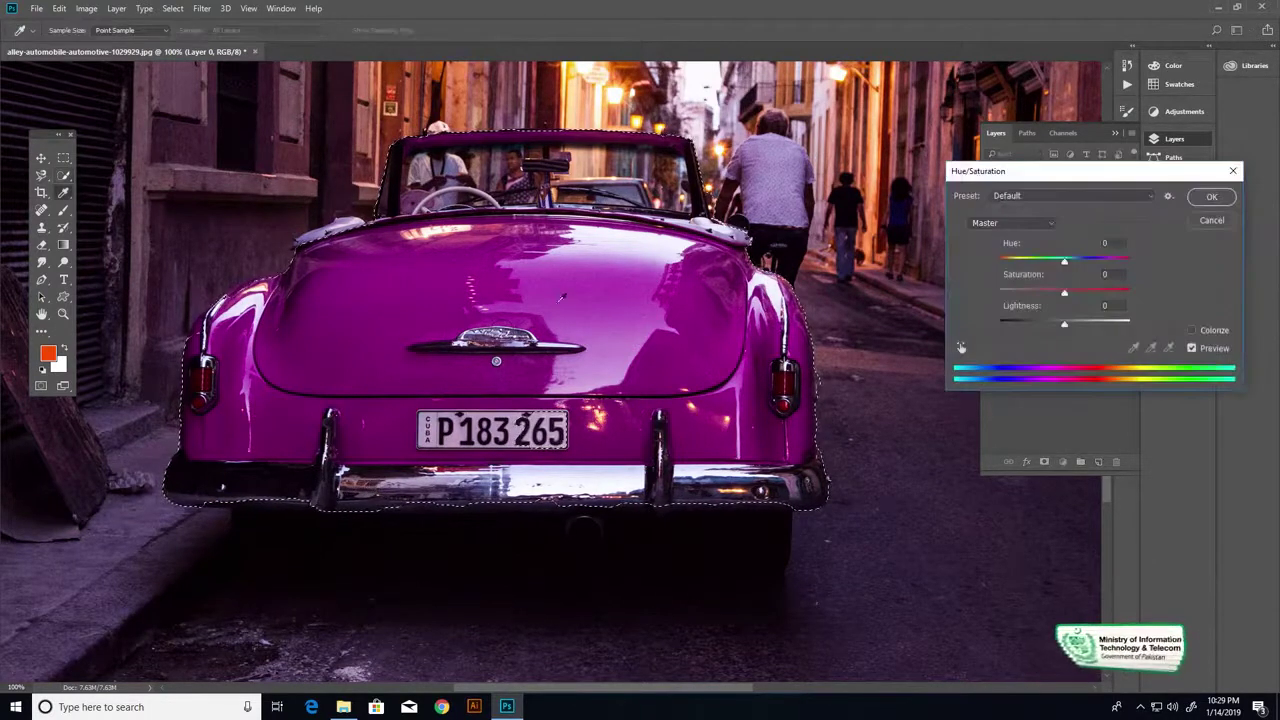
# Try an orange hue shift on the car in Hue/Saturation, then cancel it
pyautogui.moveTo(1024, 175); pyautogui.dragTo(911, 87)
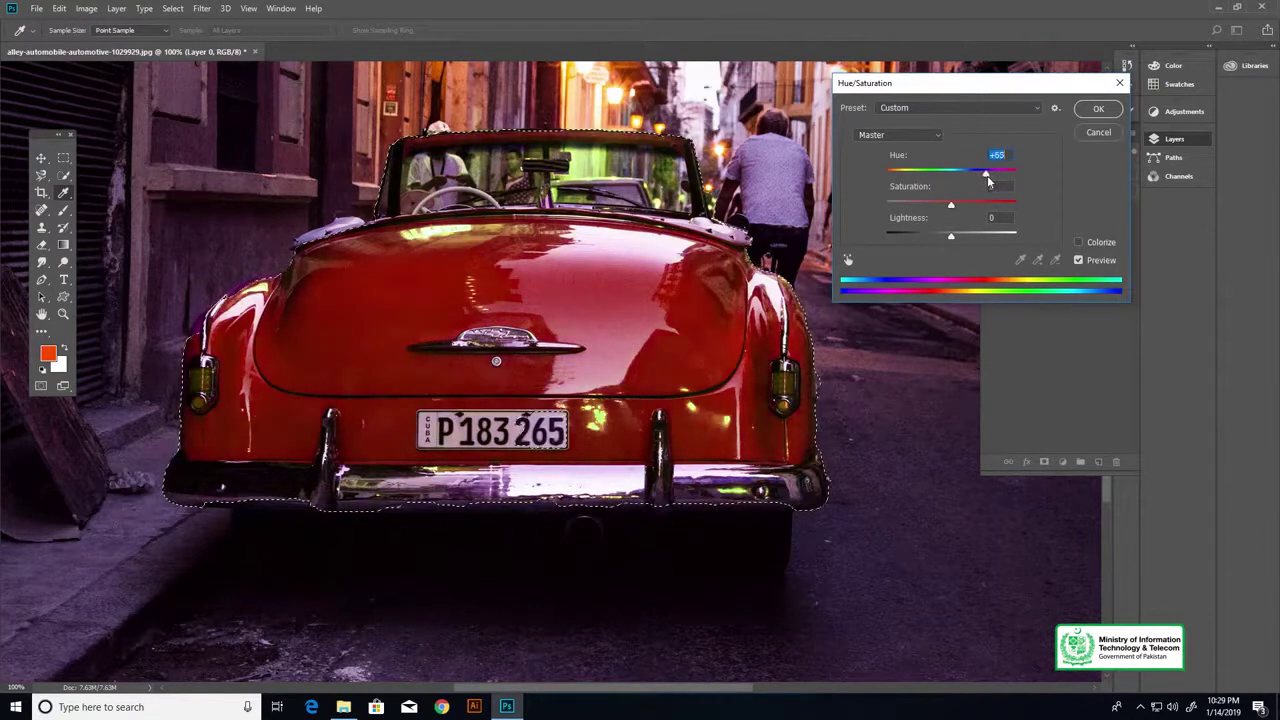
pyautogui.click(987, 175)
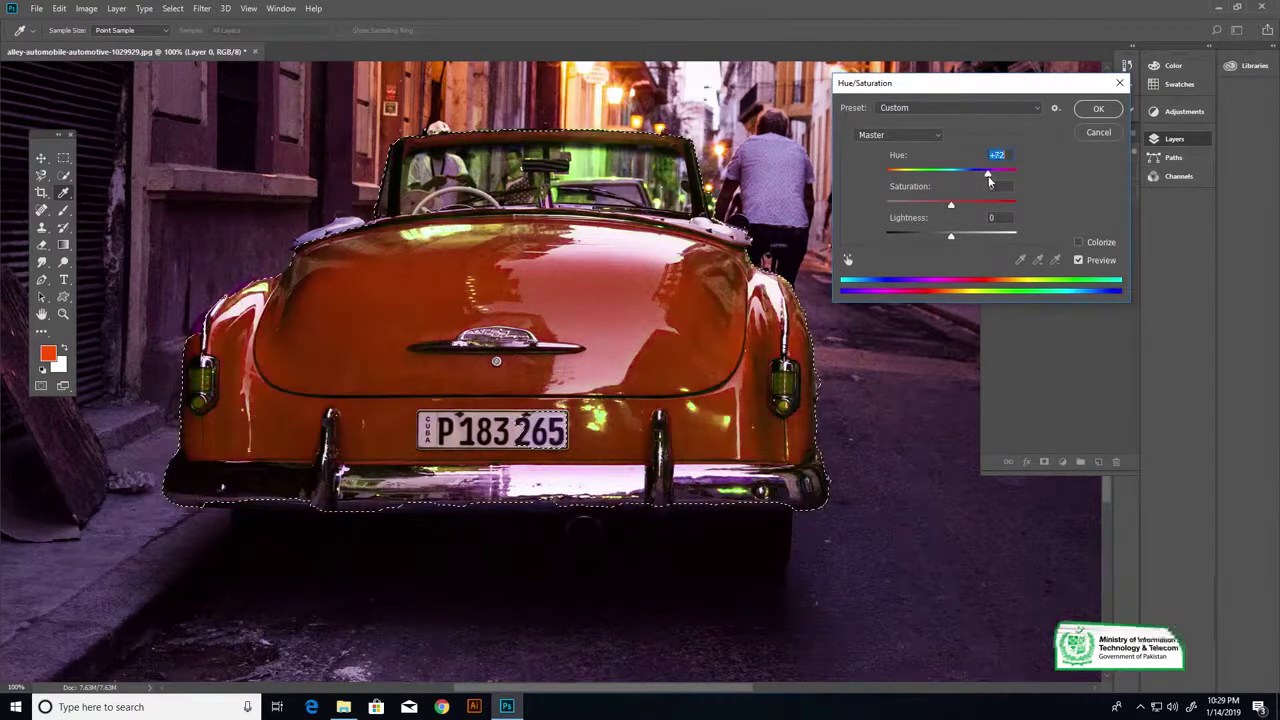
pyautogui.click(1092, 133)
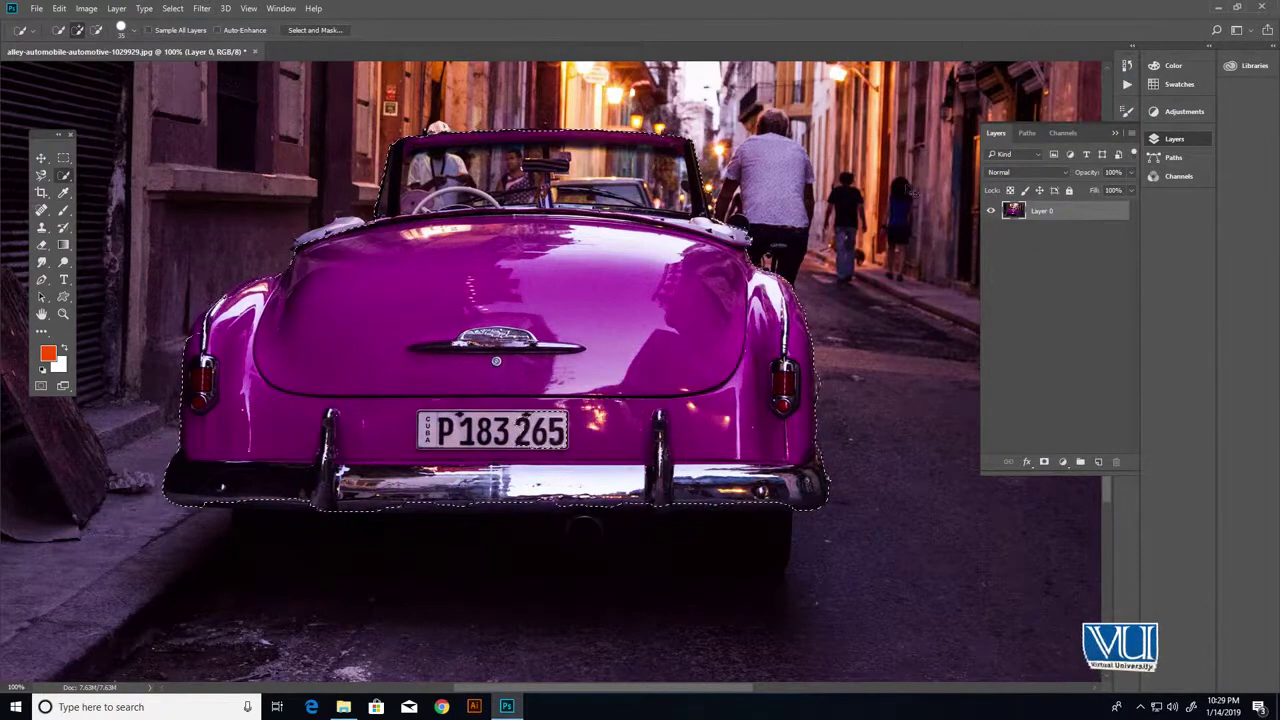
# Shift the car's hue to -57 for blue-violet, deselect, and zoom out
pyautogui.hotkey('ctrl', 'u')
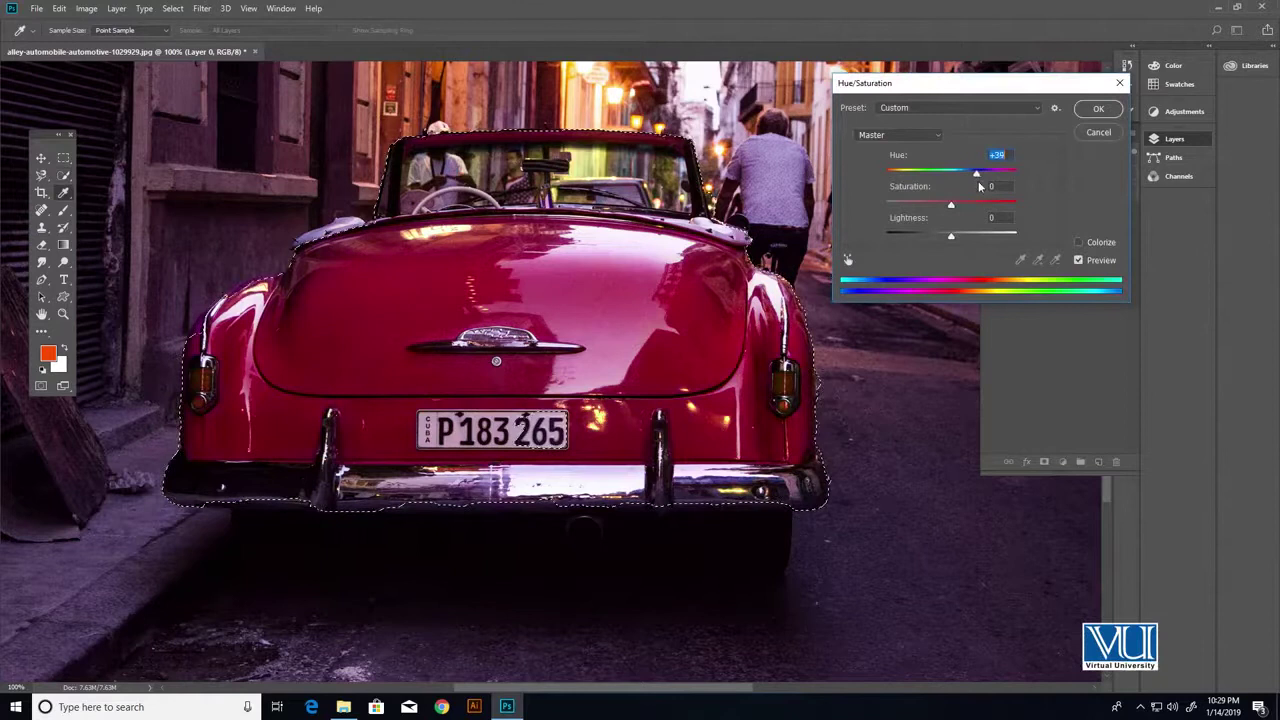
pyautogui.moveTo(981, 187); pyautogui.dragTo(920, 190)
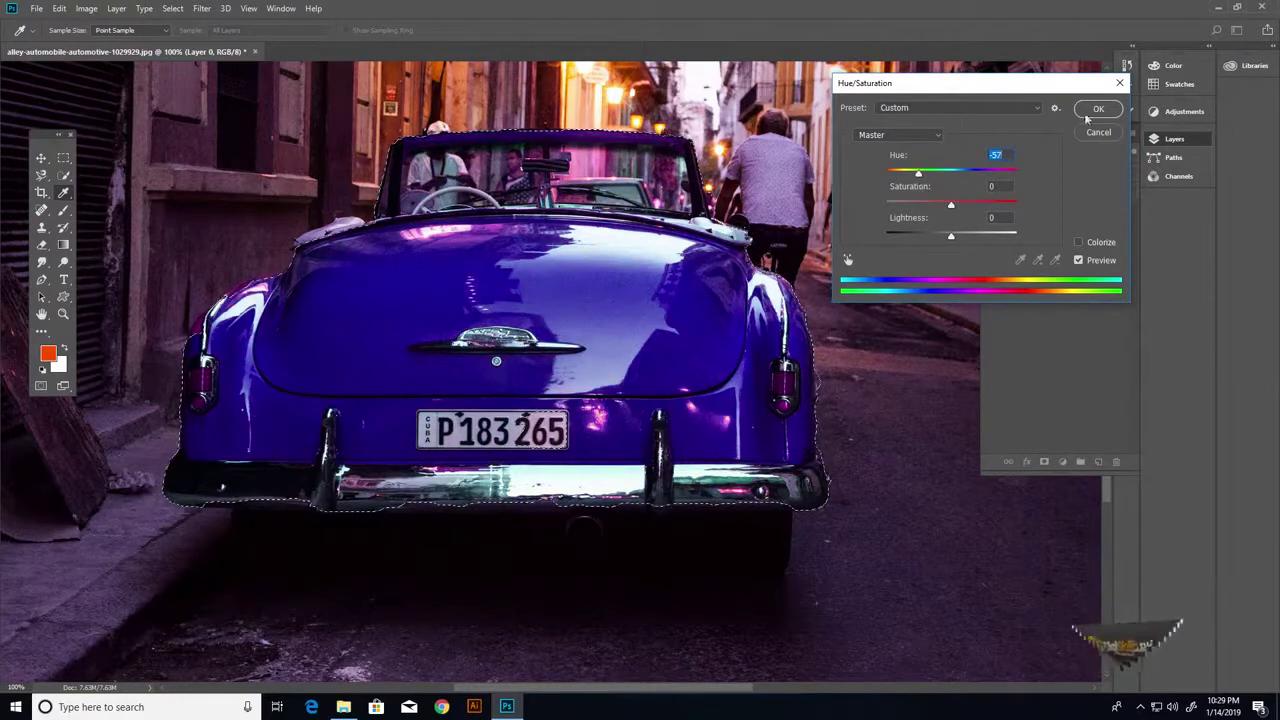
pyautogui.click(1098, 108)
pyautogui.hotkey('ctrl', 'd')
pyautogui.press('z')
pyautogui.keyDown('alt'); pyautogui.click(546, 280); pyautogui.keyUp('alt')
pyautogui.keyDown('alt'); pyautogui.click(501, 371); pyautogui.keyUp('alt')
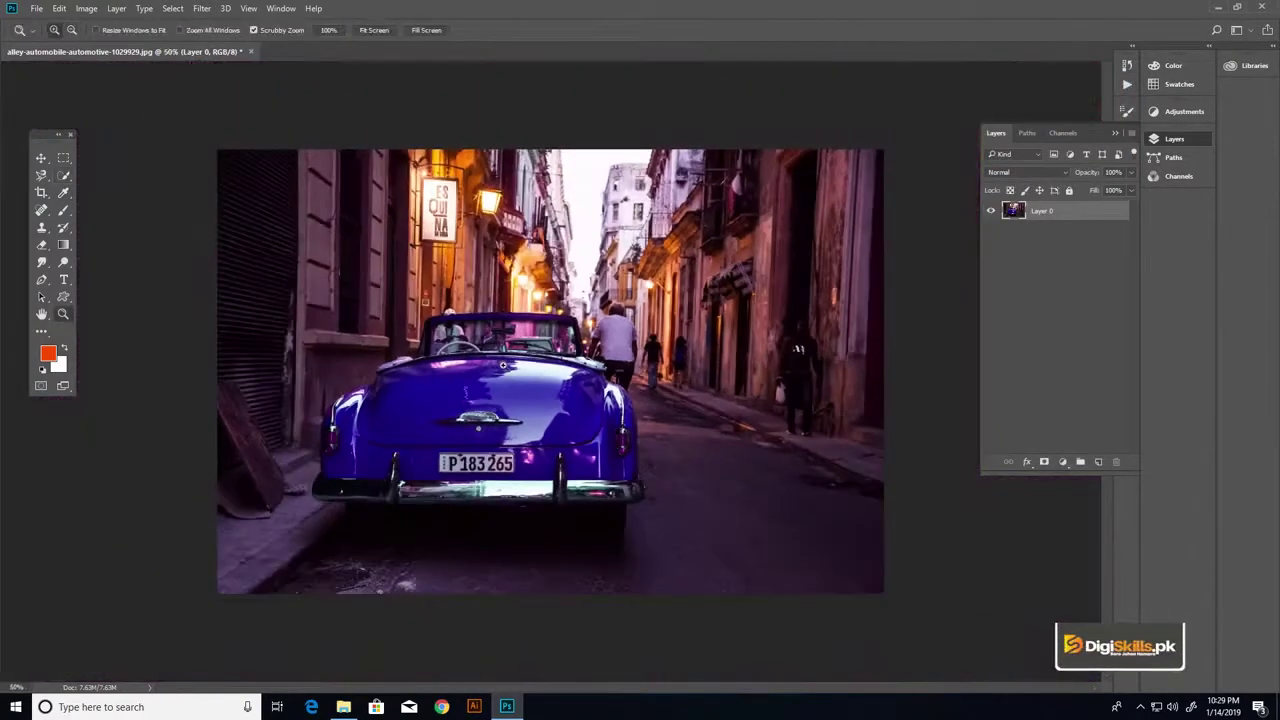
pyautogui.hotkey('ctrl', '+')
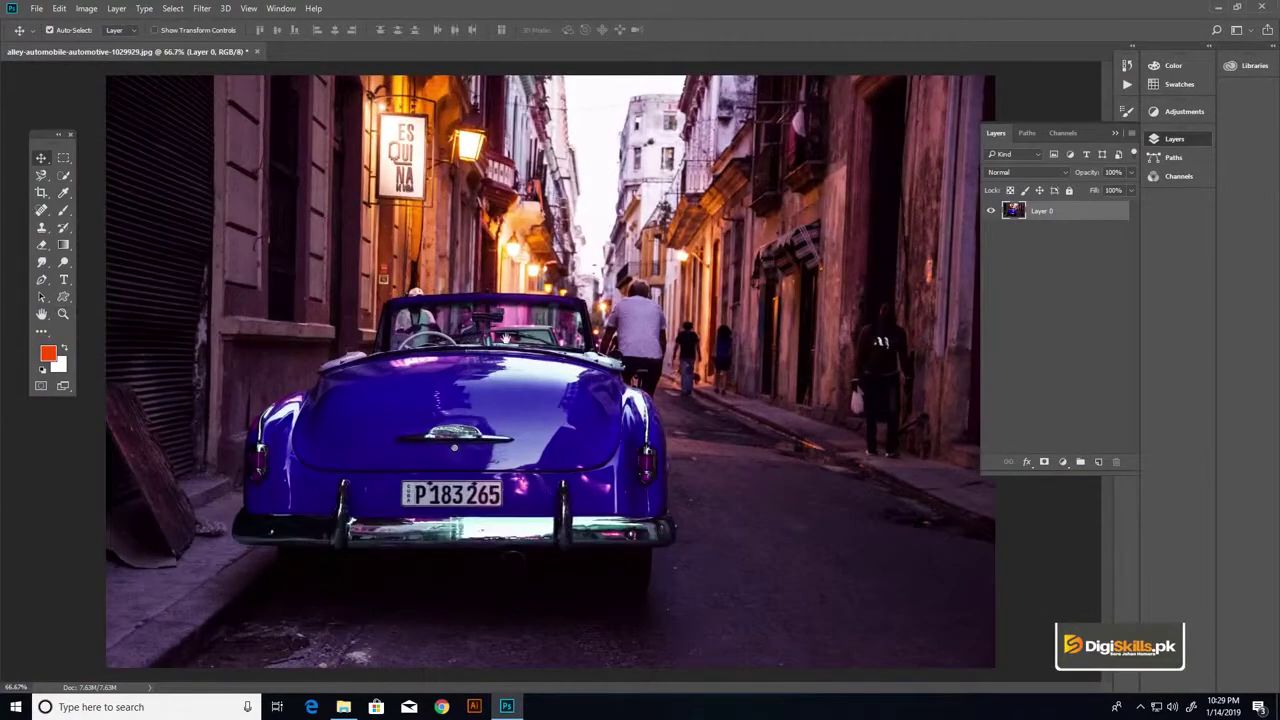
pyautogui.moveTo(522, 280); pyautogui.dragTo(503, 259)
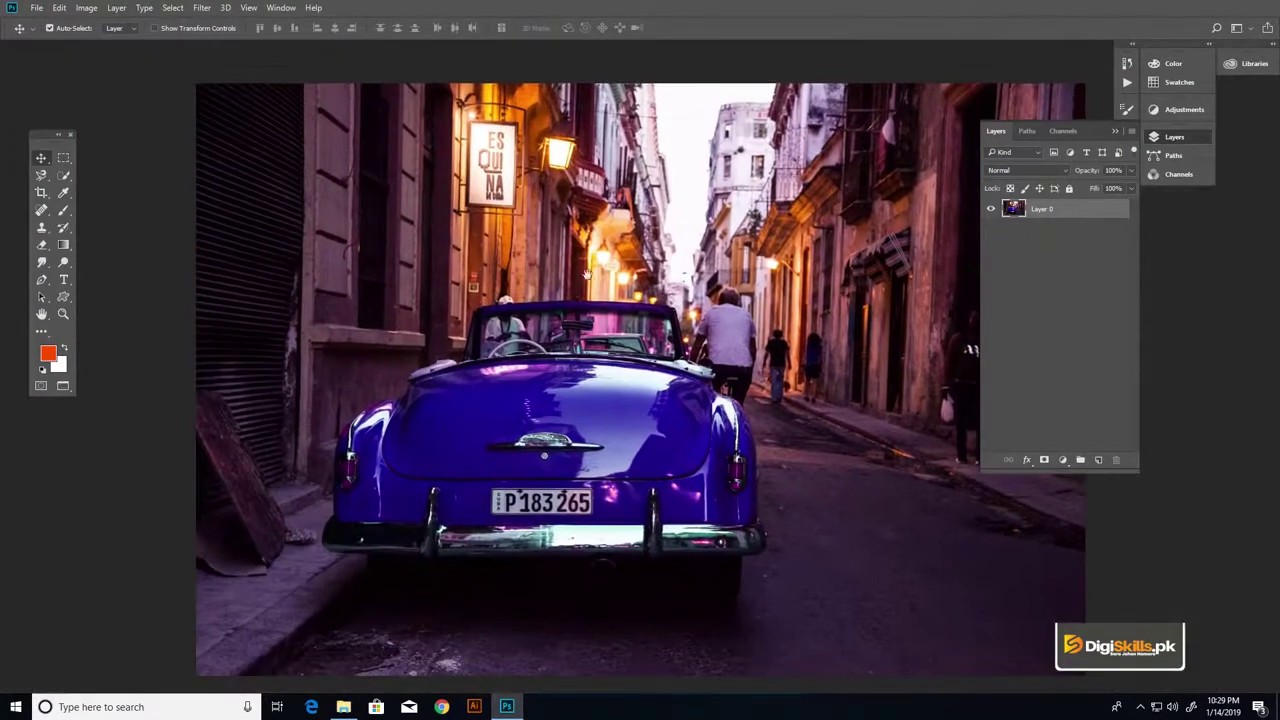